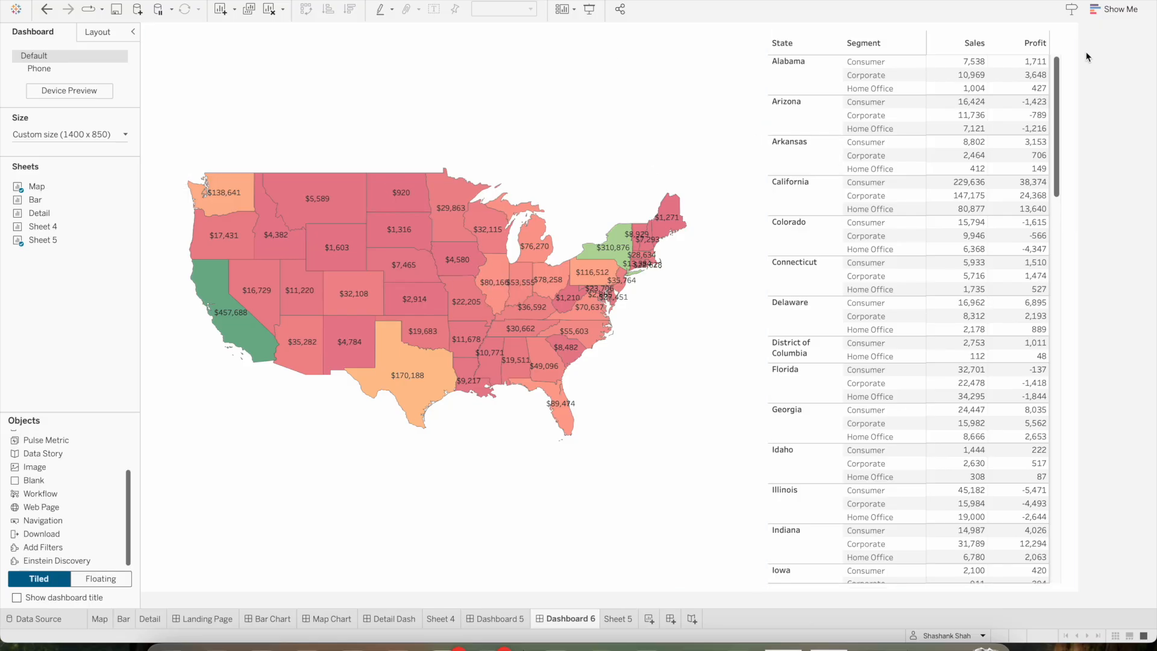
Examine the state sales map and the segment-level sales and profit table on the dashboard
left_click(1064, 67)
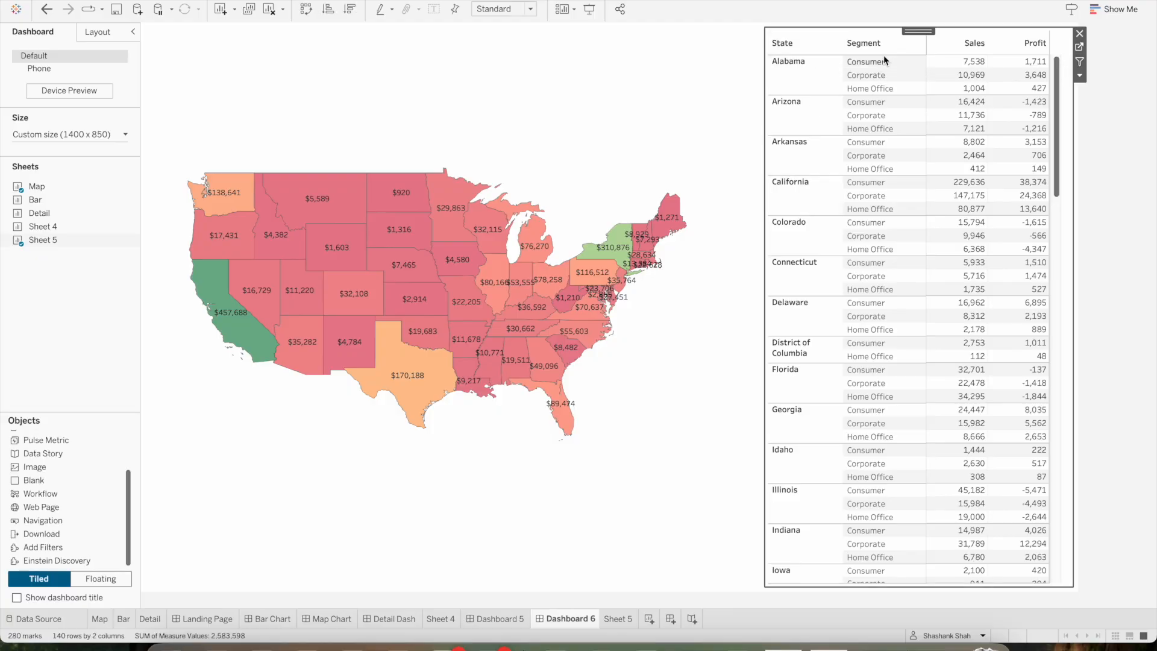
mouse_move(1032, 147)
left_click(1099, 213)
mouse_move(1001, 124)
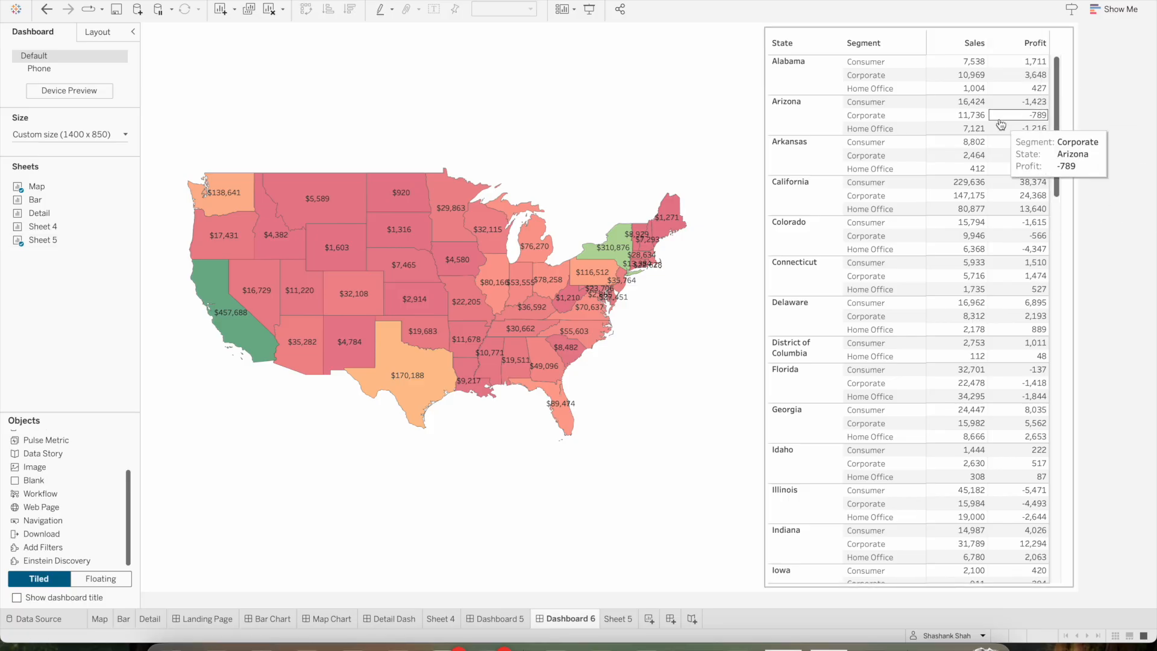
left_click(586, 162)
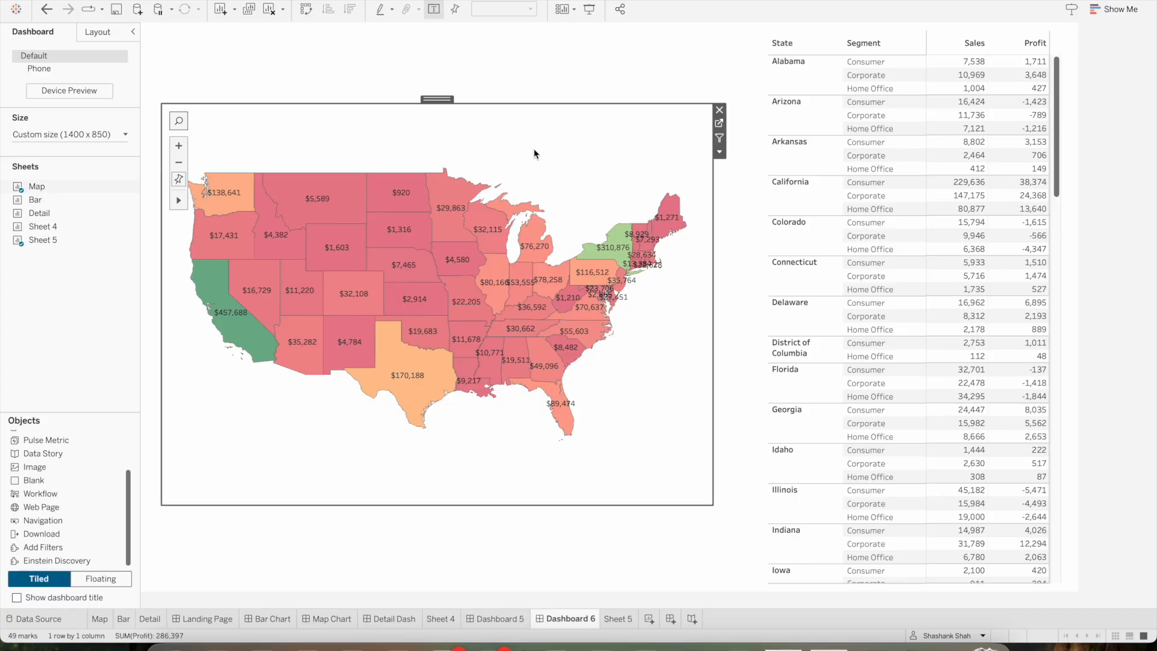
mouse_move(404, 199)
mouse_move(323, 210)
left_click(1115, 126)
Review the types of actions that can be added to the dashboard, without adding any
left_click(205, 0)
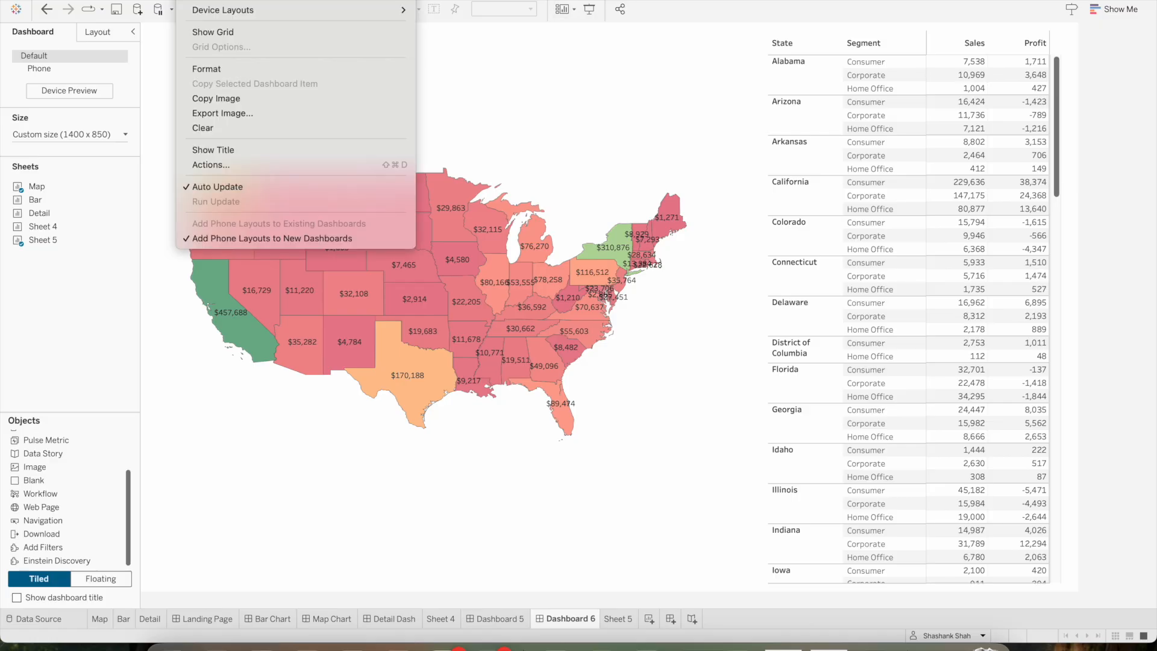
left_click(249, 167)
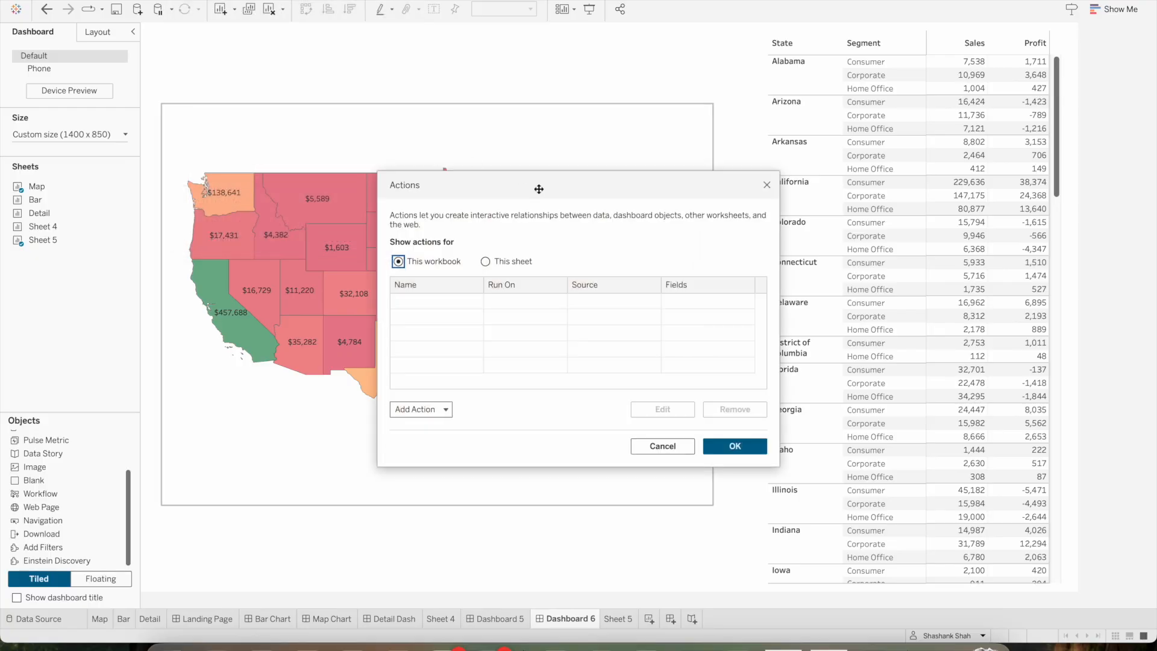
left_click_drag(537, 189, 527, 81)
left_click(429, 298)
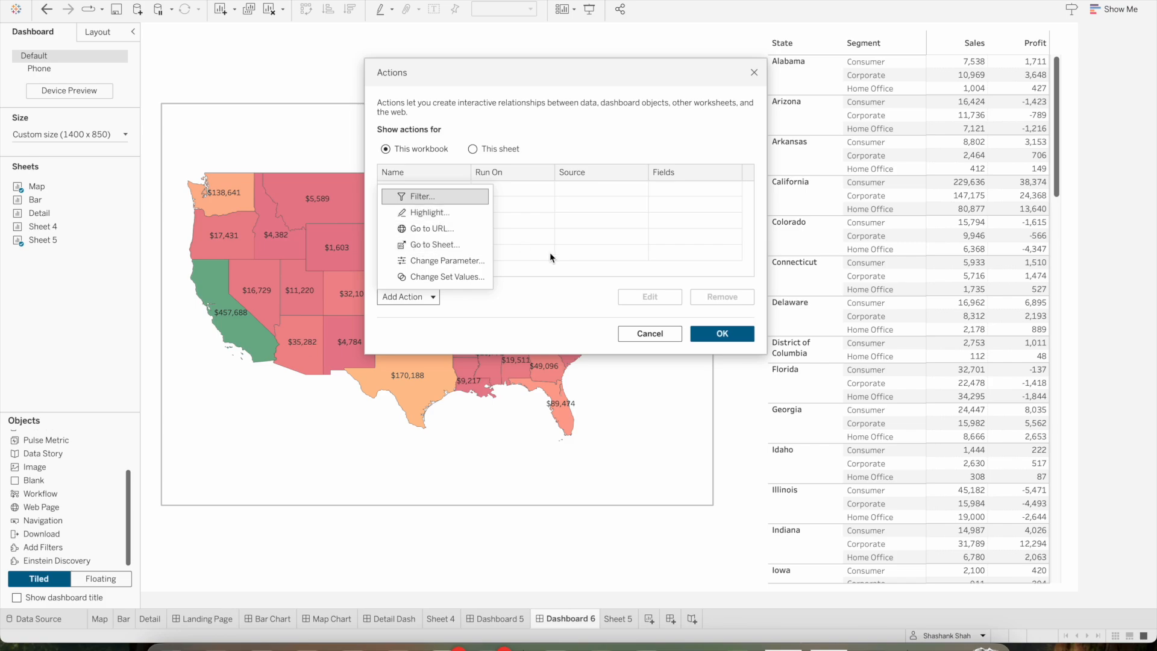
left_click(675, 332)
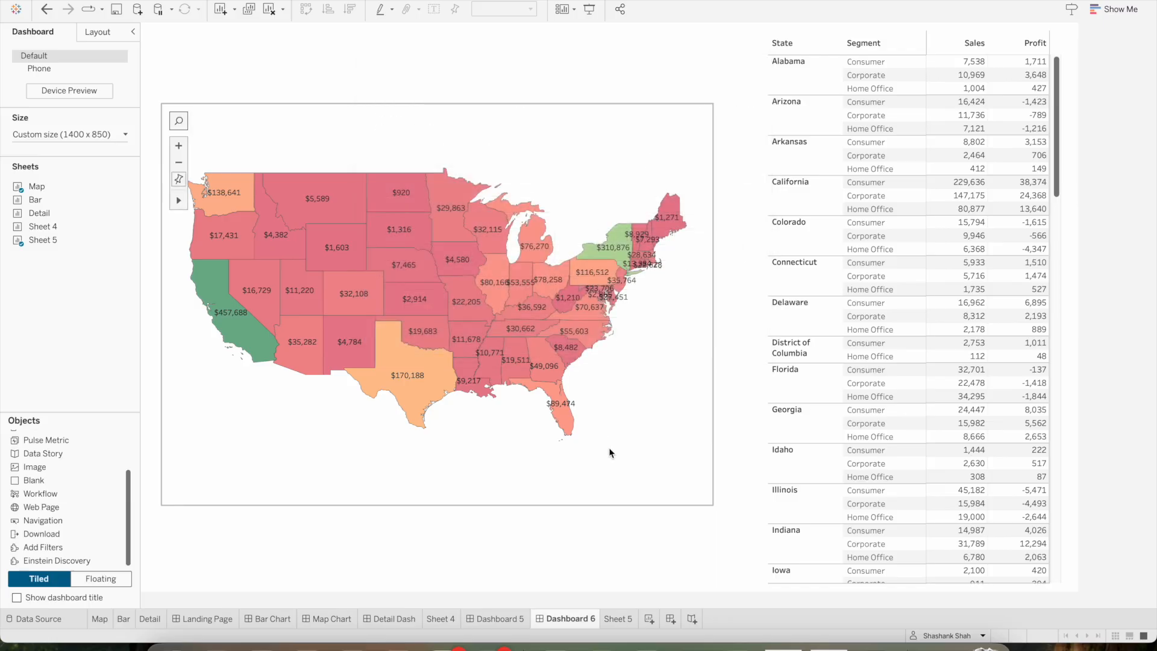
Start a new filter action for the dashboard and name it Filter
left_click(623, 134)
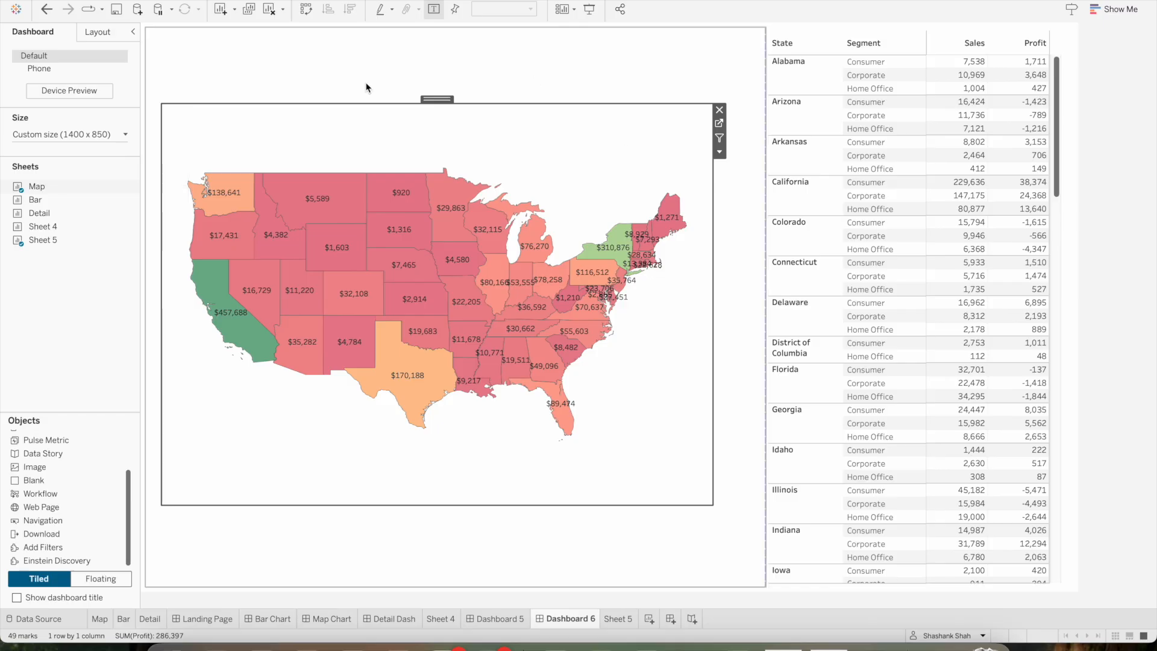
left_click(203, 0)
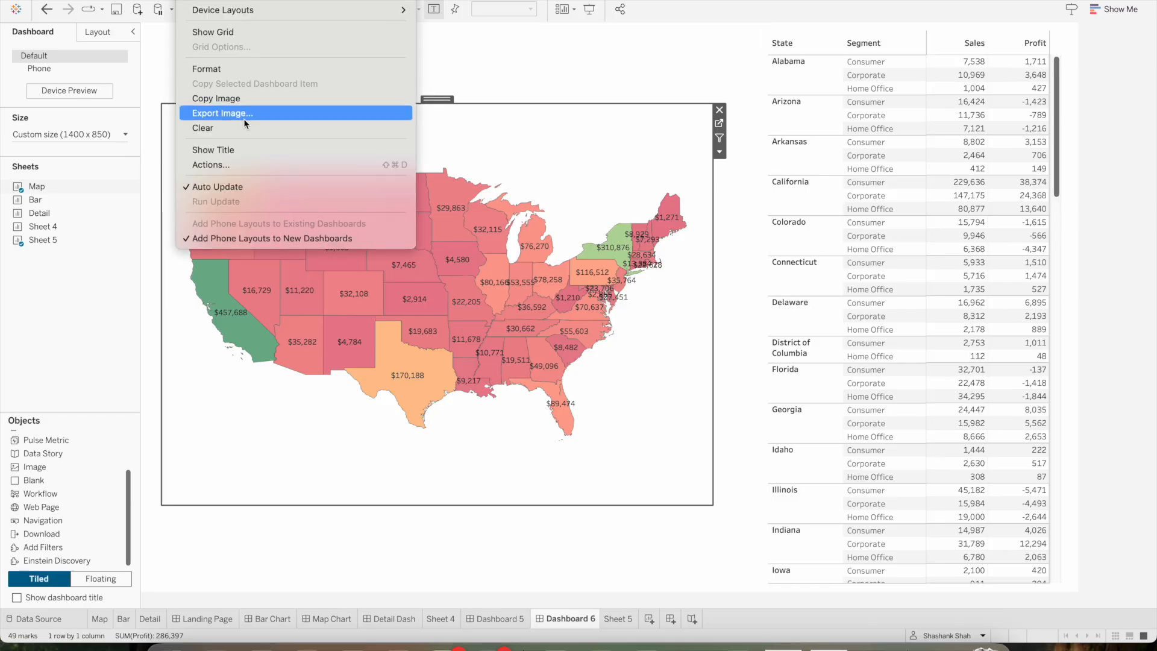
left_click(235, 166)
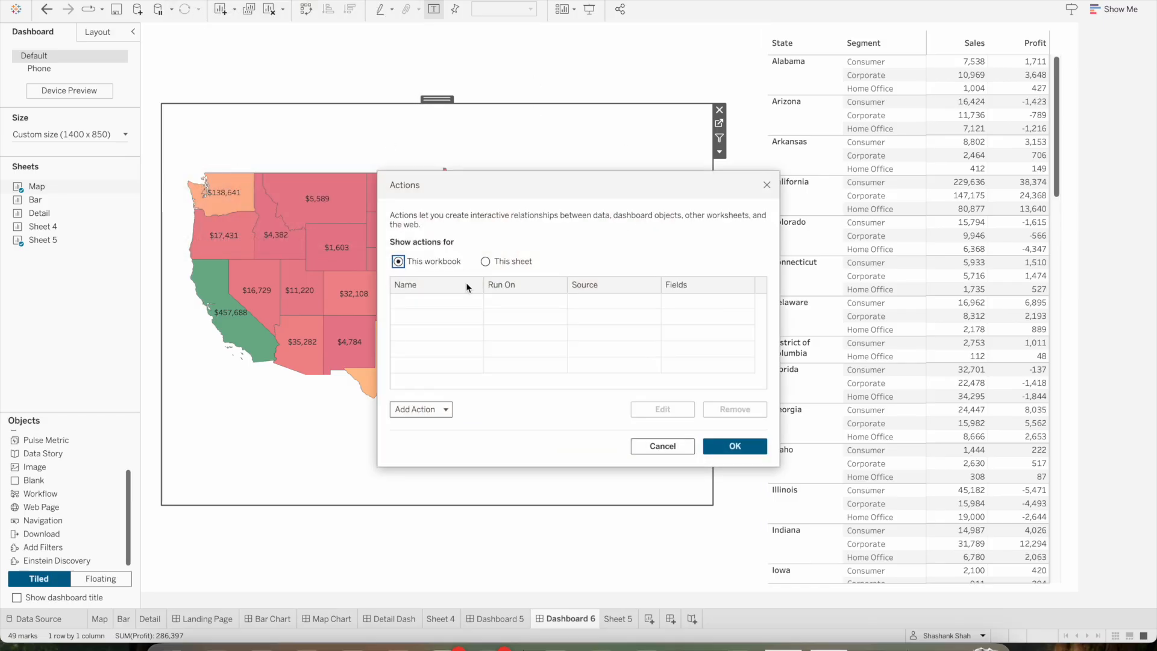
left_click_drag(506, 186, 384, 64)
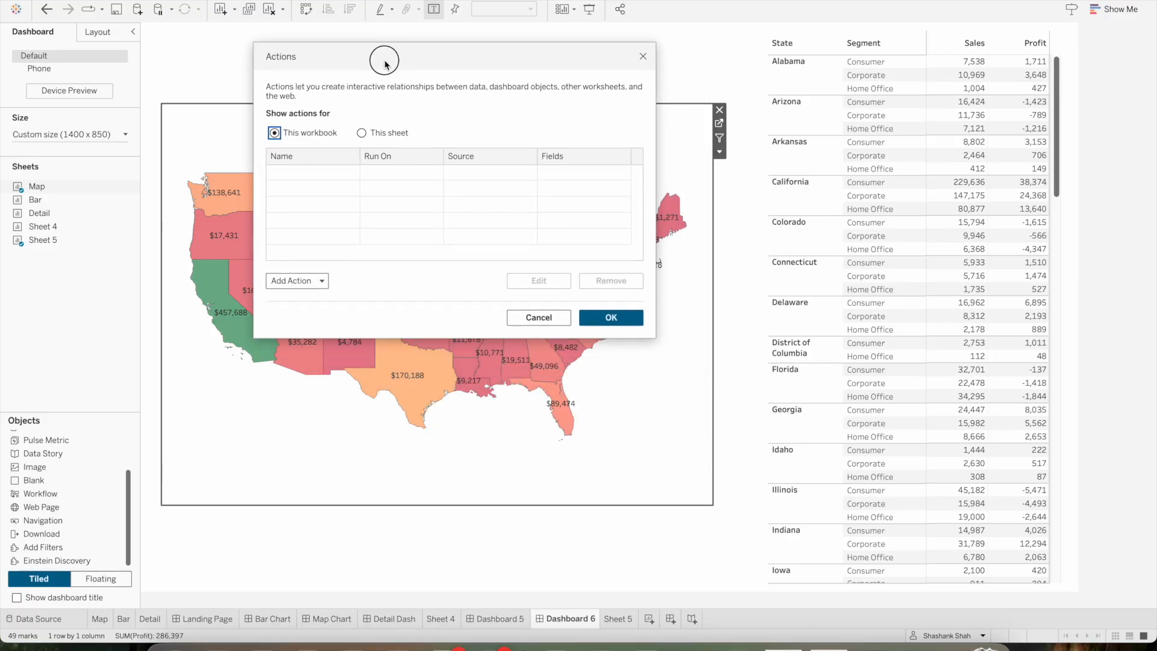
left_click(316, 281)
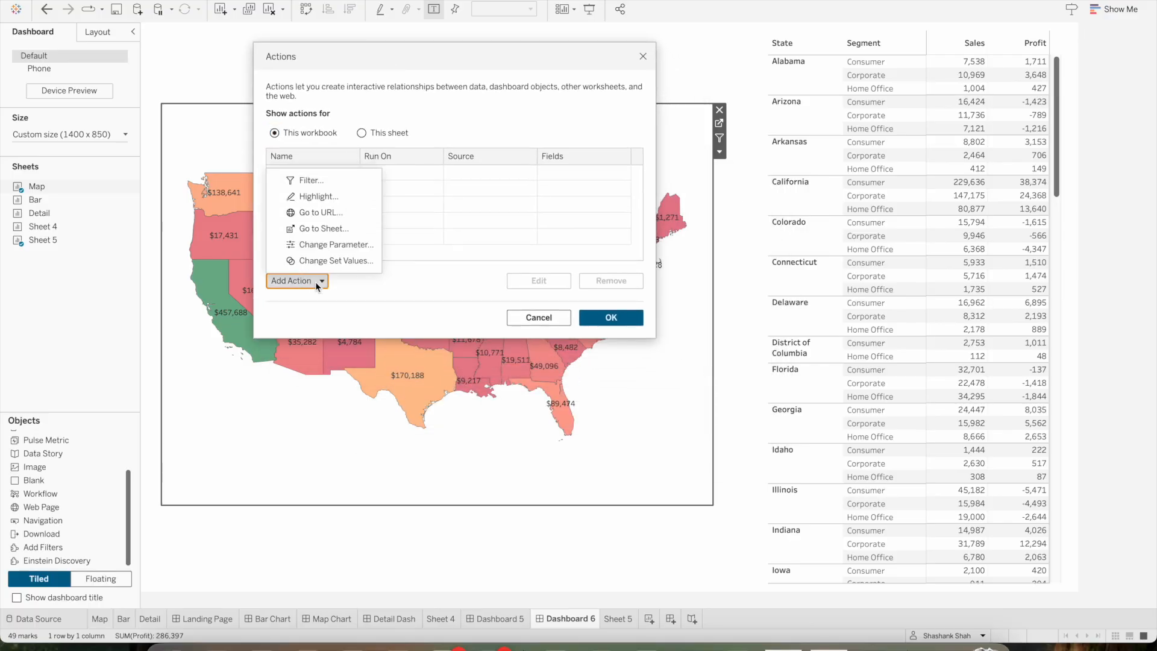
left_click(328, 181)
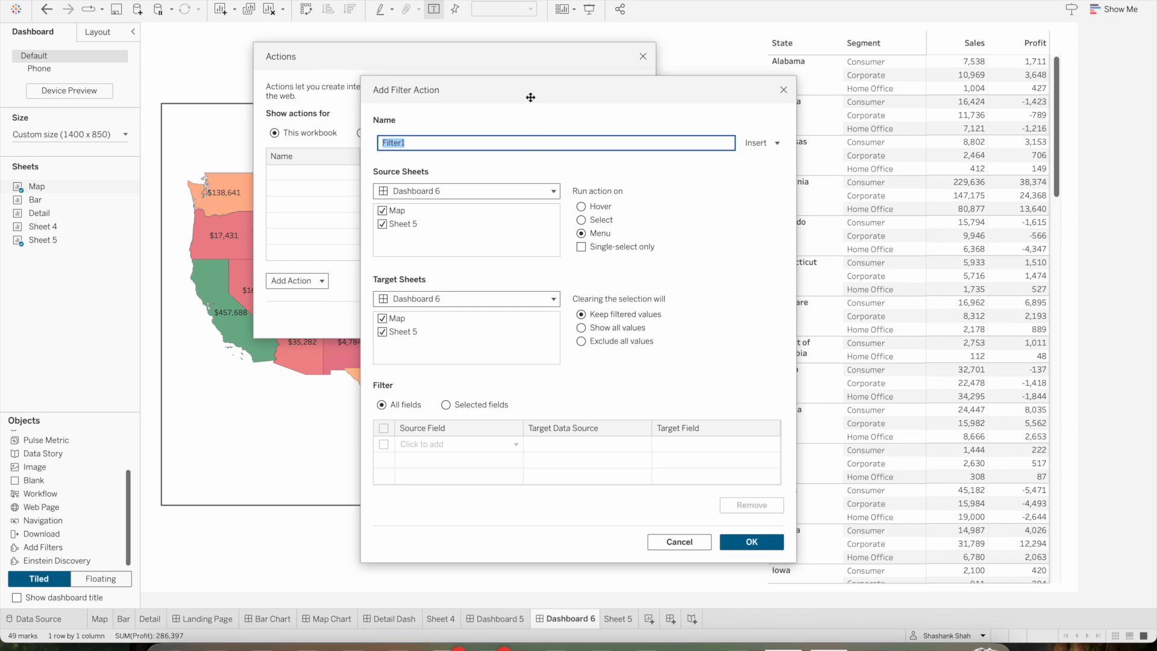
left_click_drag(531, 96, 520, 84)
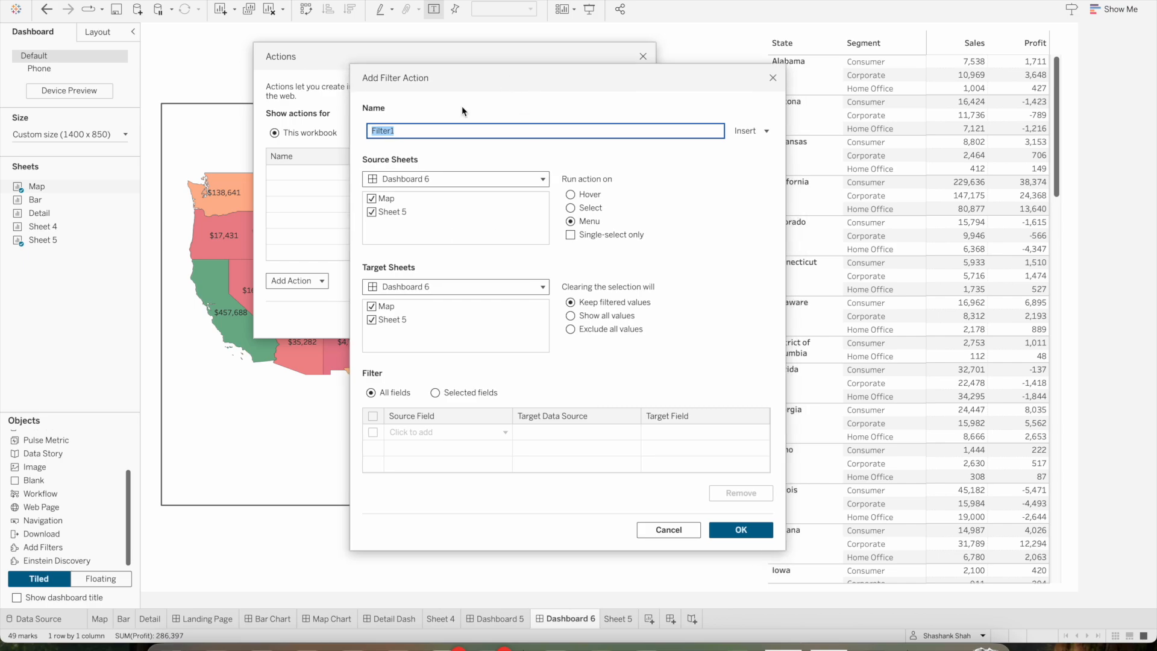
left_click(416, 130)
key("BackSpace")
Limit the filter's source to Map and its target to Sheet 5, run it on single selection, and show all values when the selection clears
left_click(371, 212)
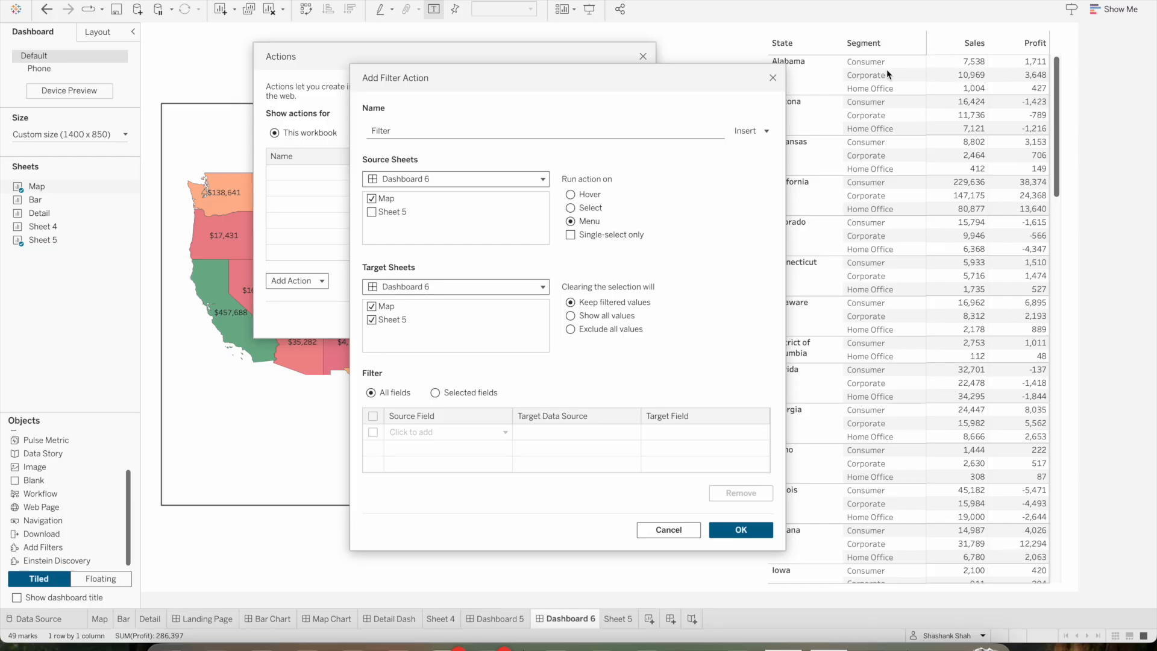
left_click(388, 308)
left_click_drag(641, 84, 559, 91)
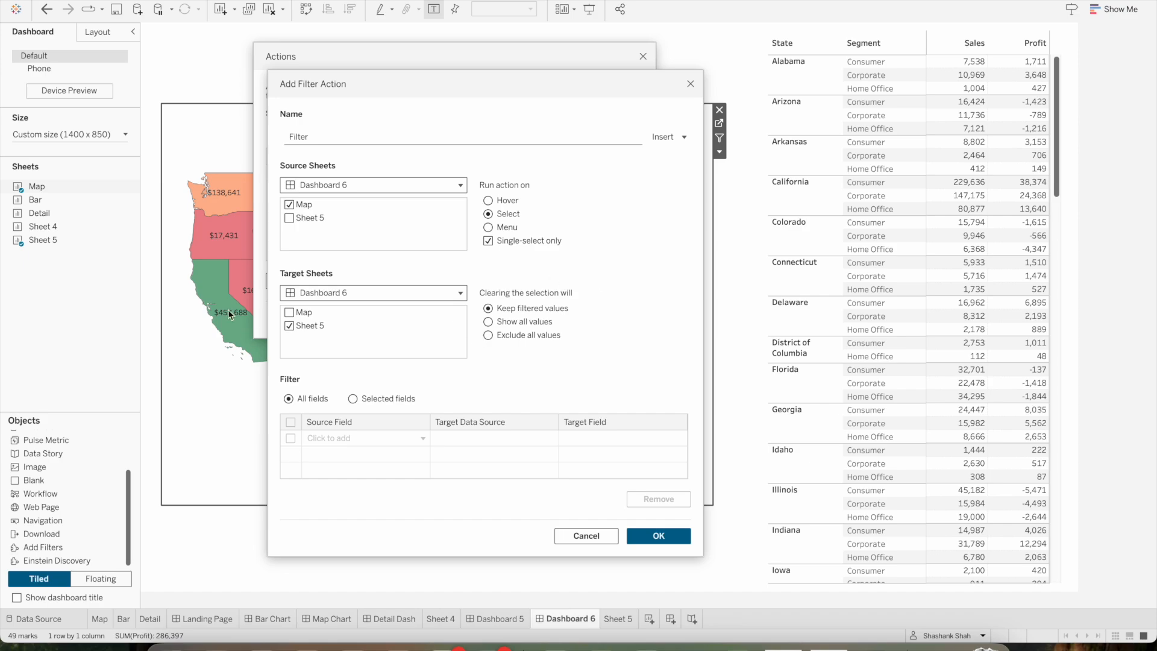
left_click(488, 324)
left_click(658, 535)
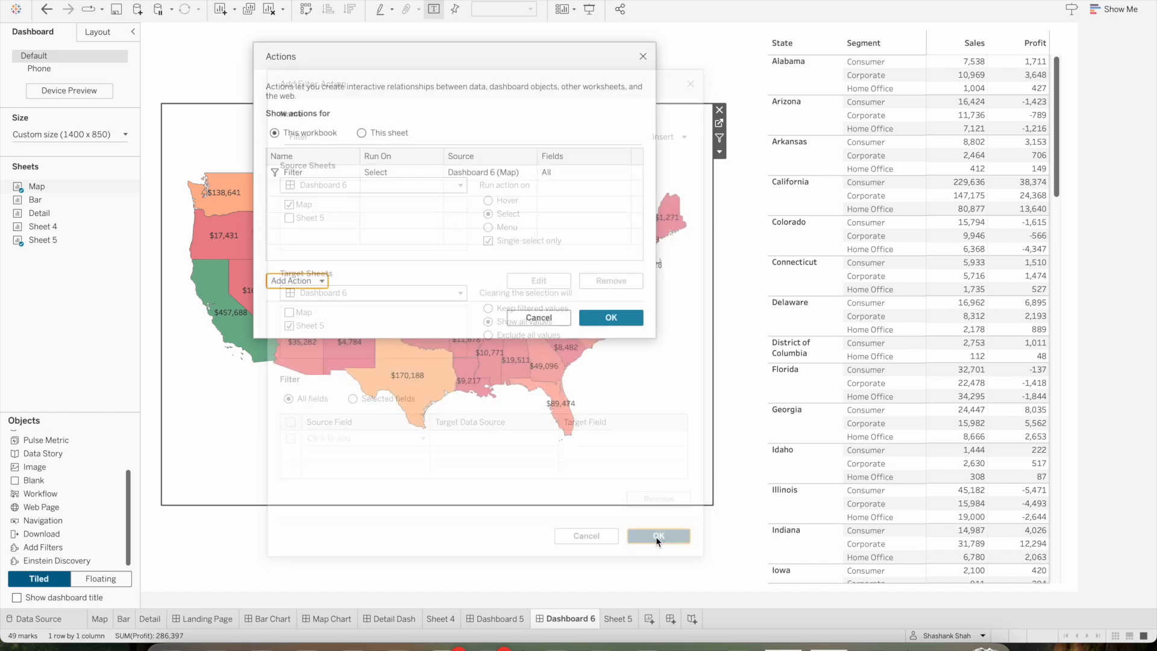
left_click(614, 319)
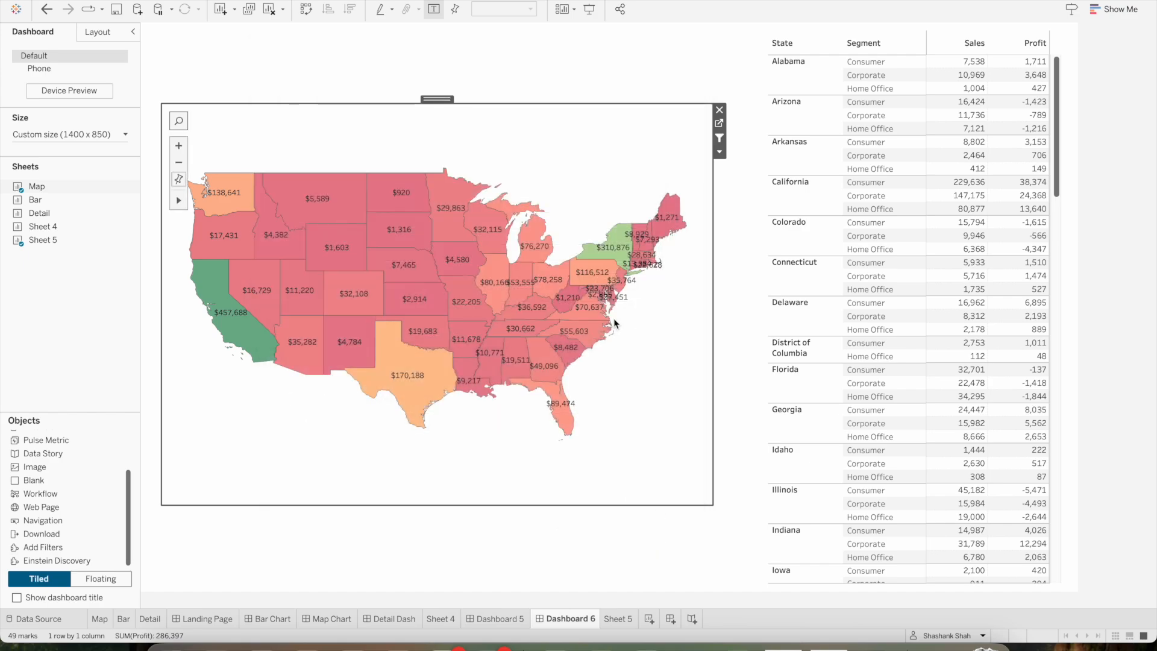
Test the filter action in presentation mode by selecting California on the map and clearing the selection
left_click(1111, 212)
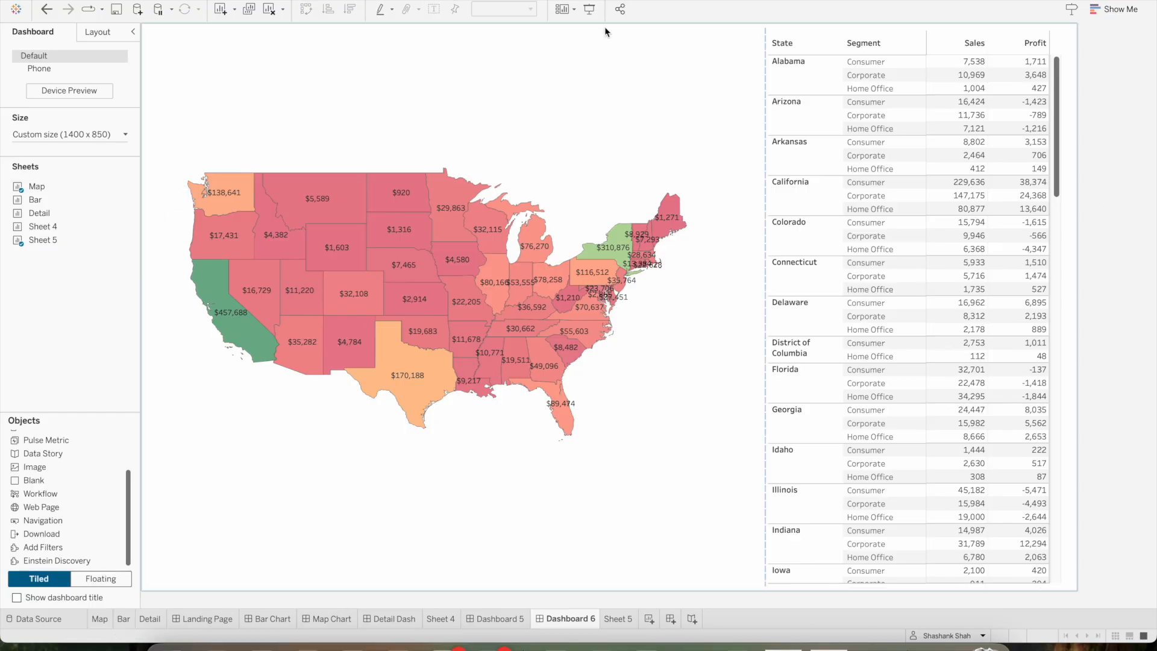
left_click(590, 13)
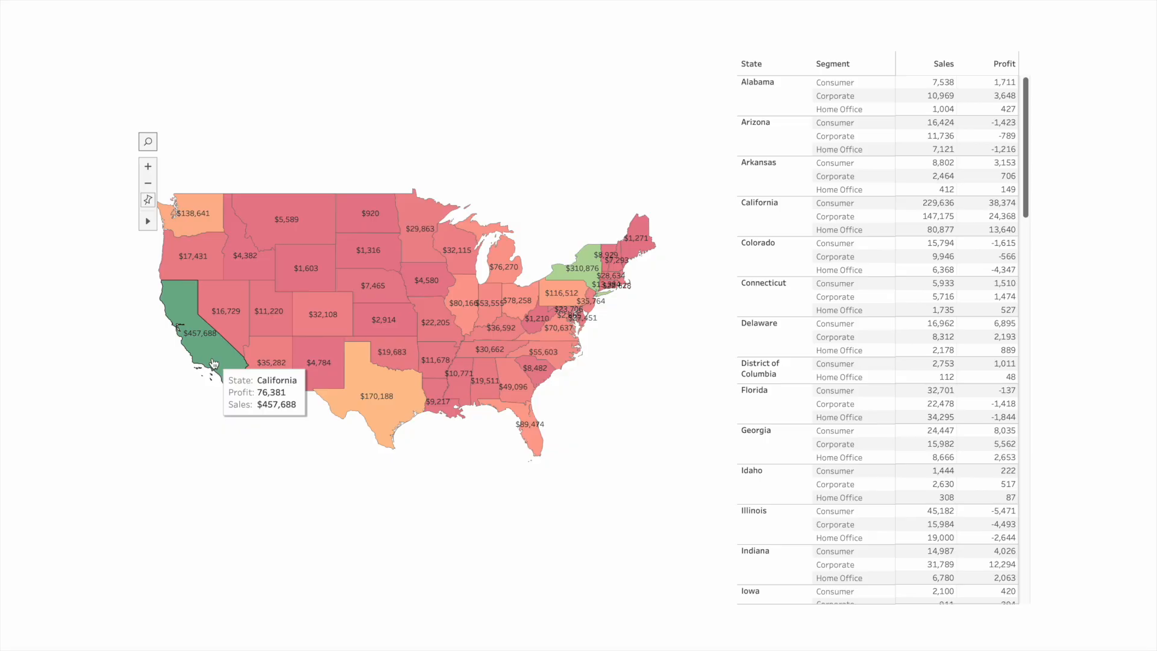
left_click(214, 363)
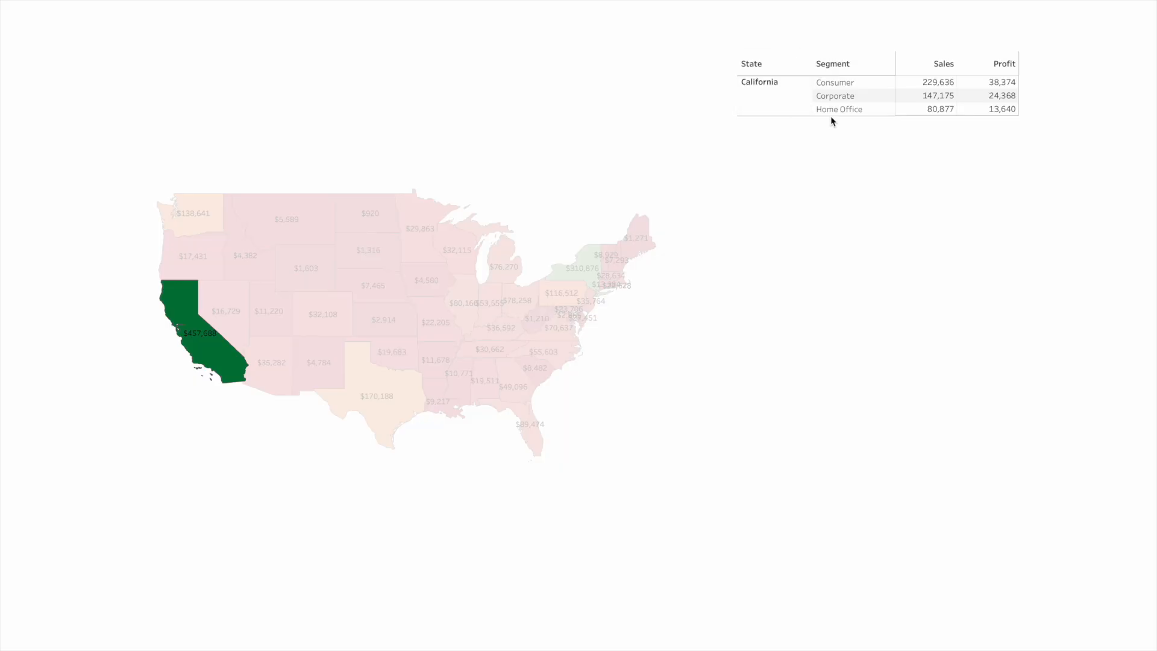
mouse_move(199, 350)
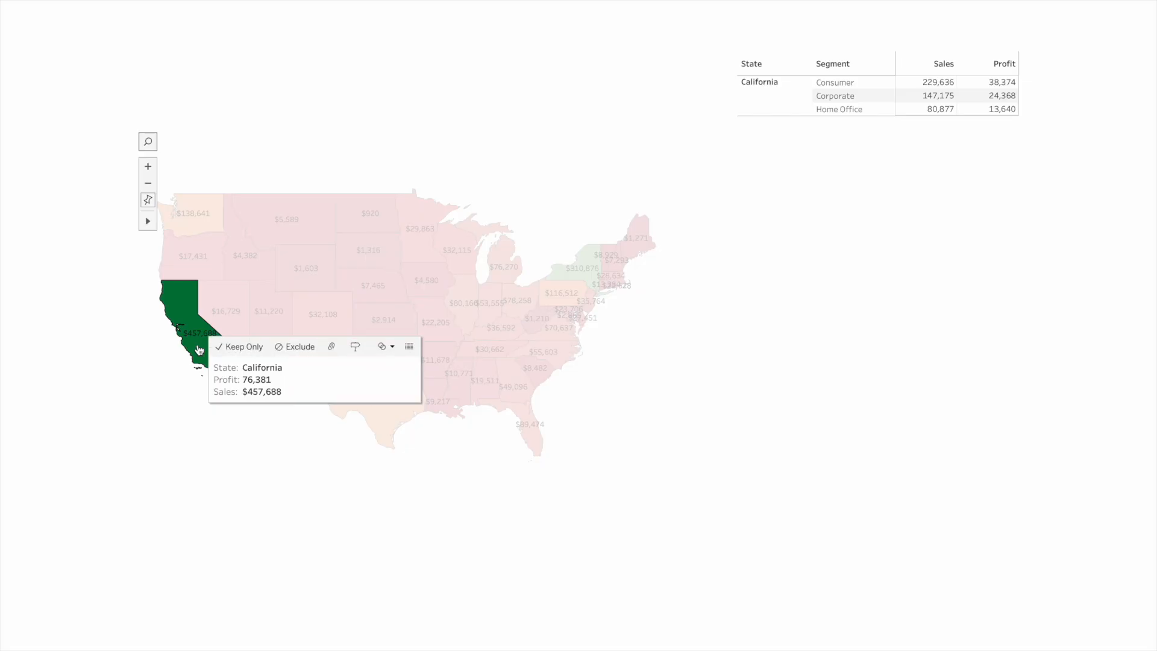
left_click(199, 350)
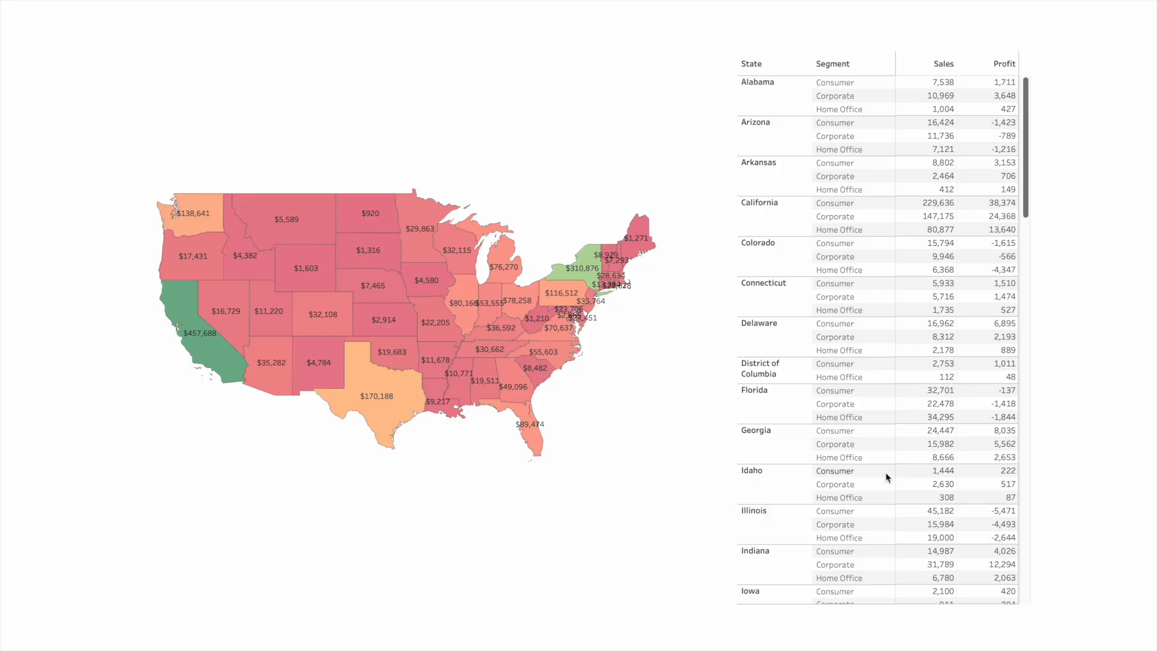
key("Escape")
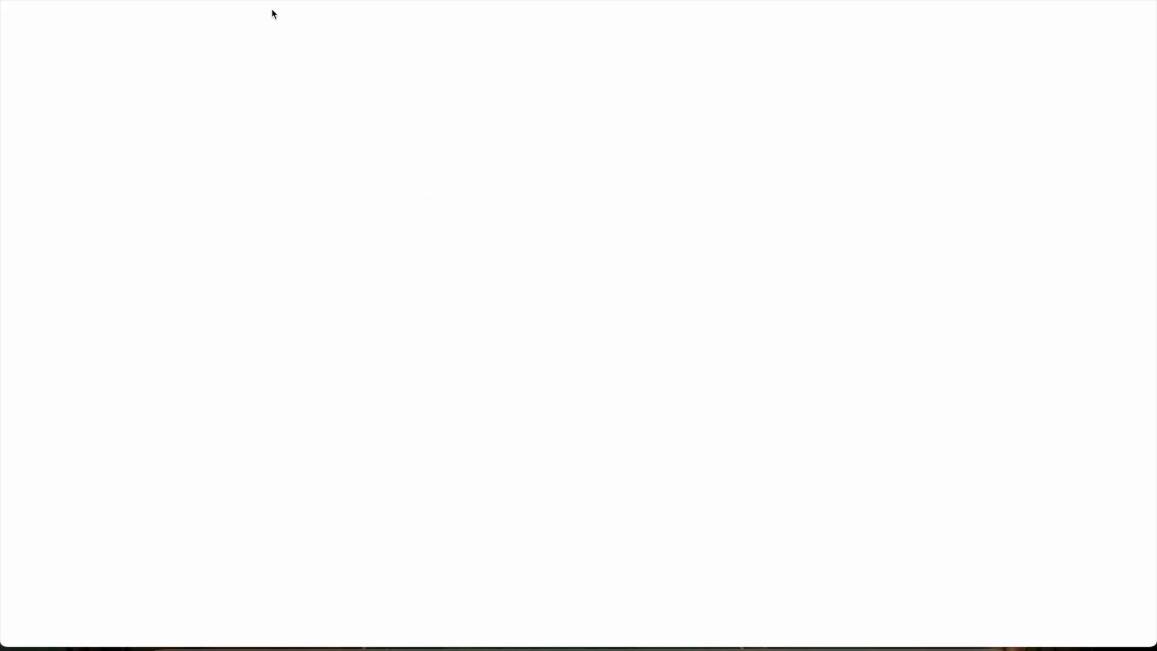
Review the settings of the existing Filter dashboard action
left_click(214, 0)
left_click(234, 164)
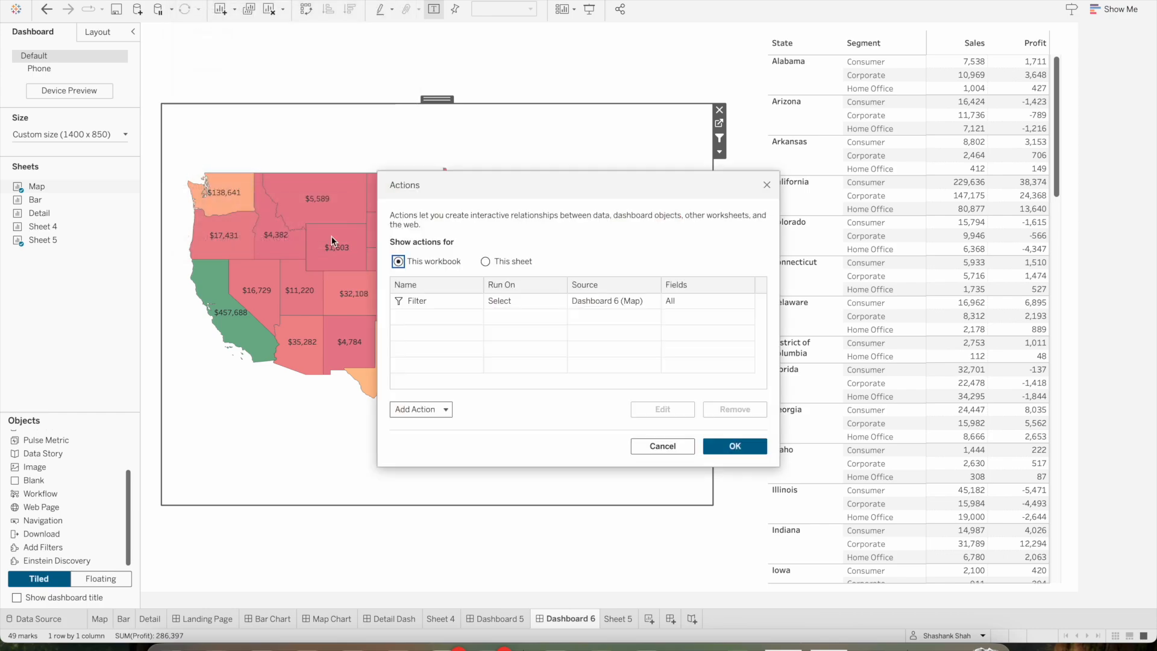
left_click(435, 300)
left_click(660, 410)
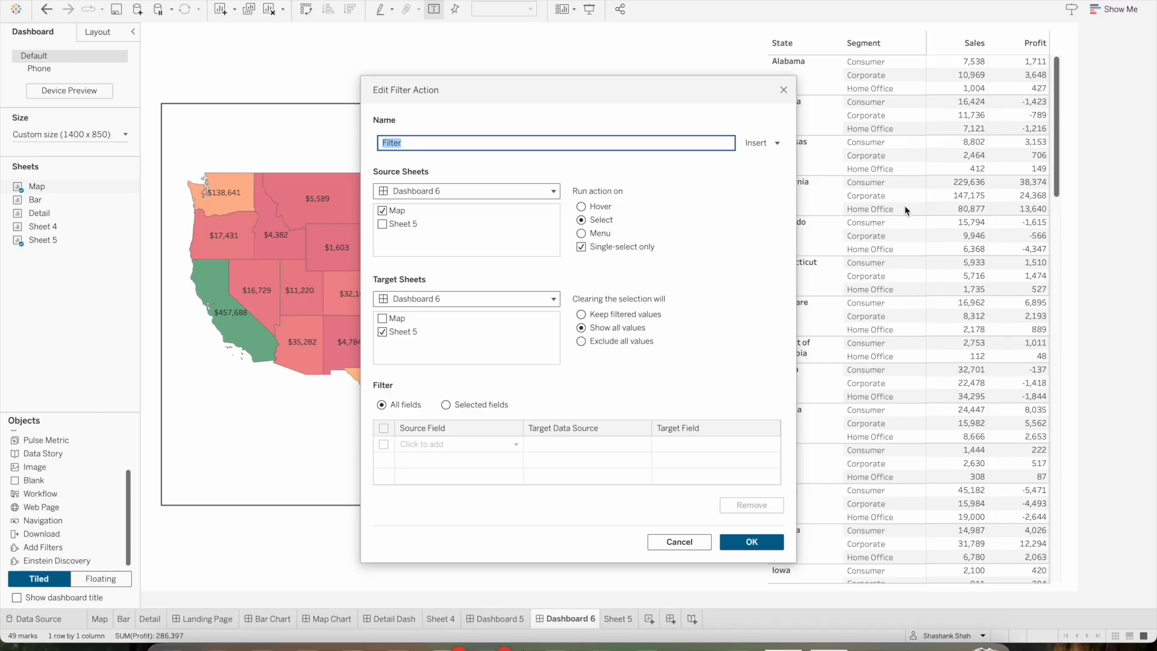
left_click(752, 542)
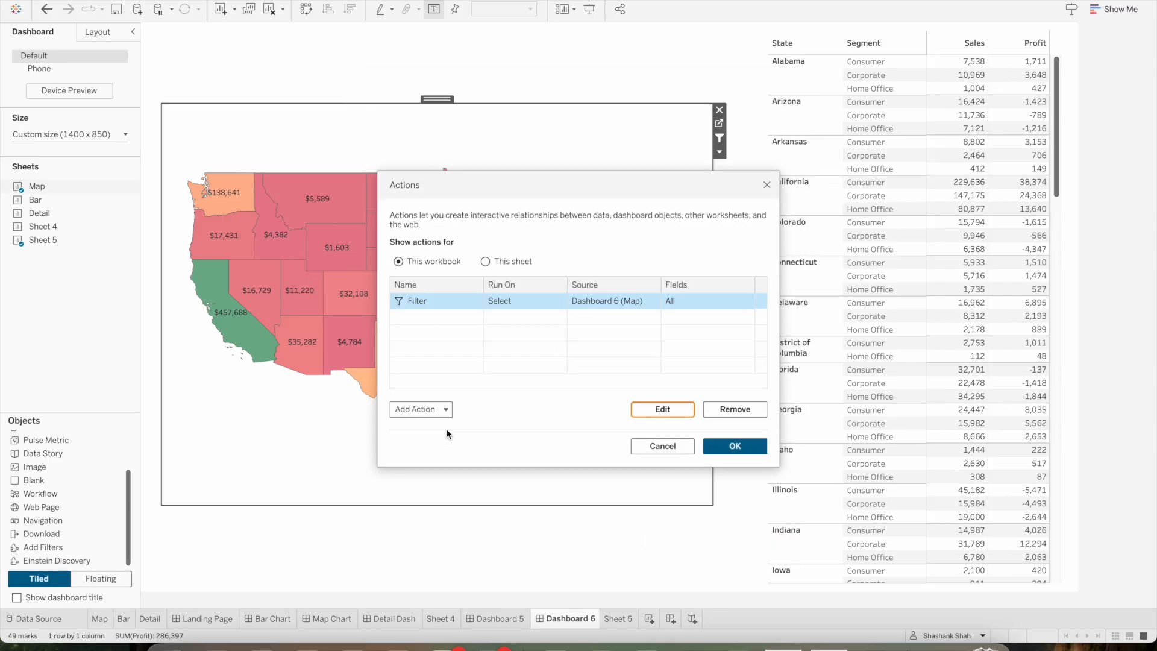
Remove the Filter action from the workbook's action list
left_click(422, 409)
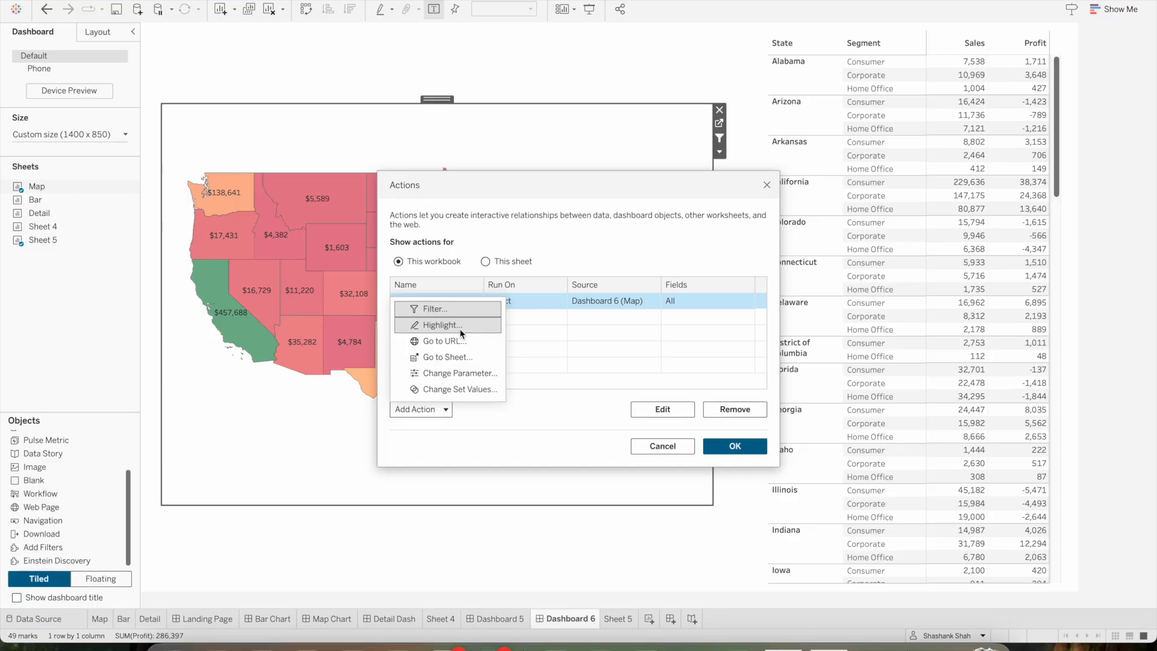
left_click(575, 242)
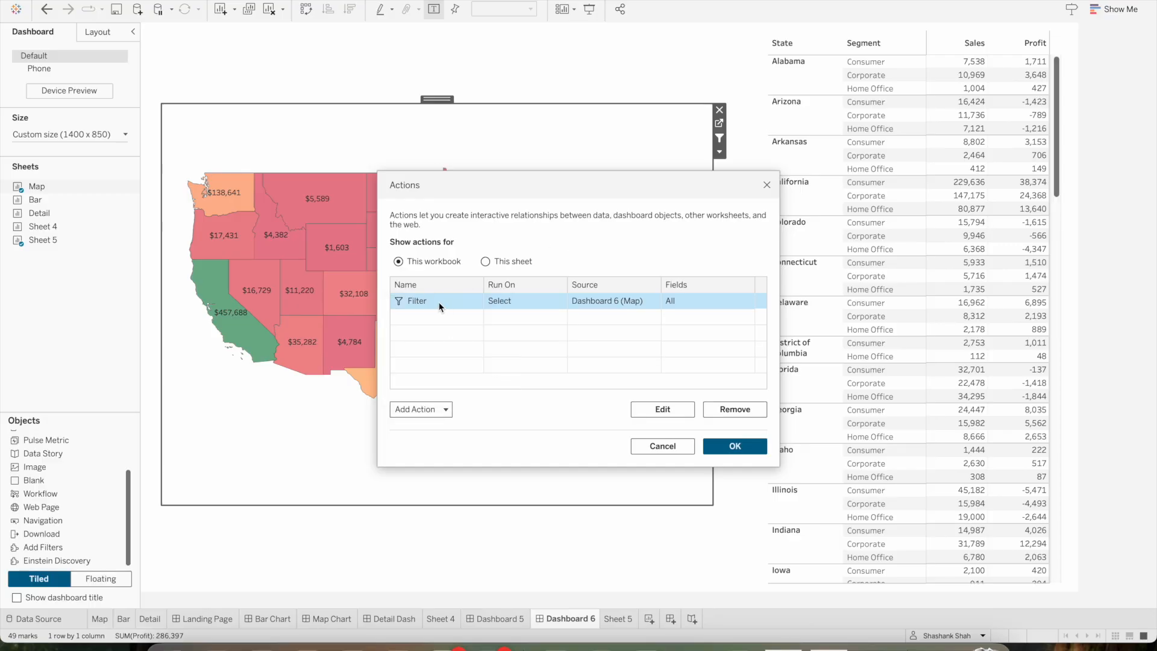
left_click(731, 412)
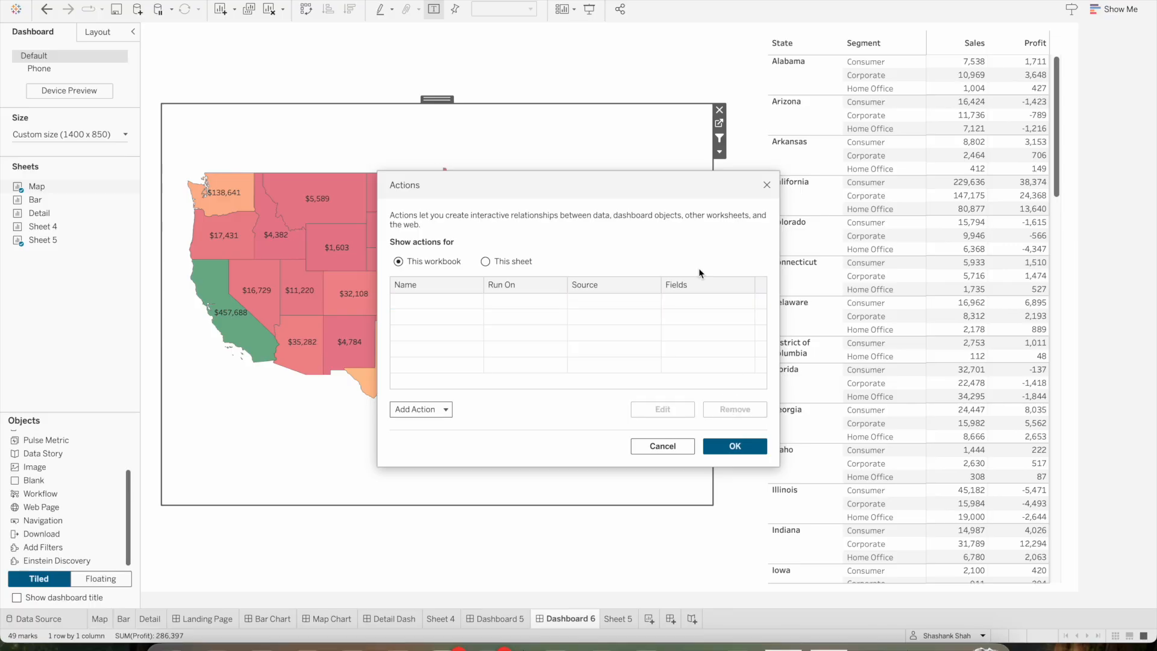
Add a highlight action with only Map as the source sheet and only Sheet 5 as the target sheet
left_click(439, 409)
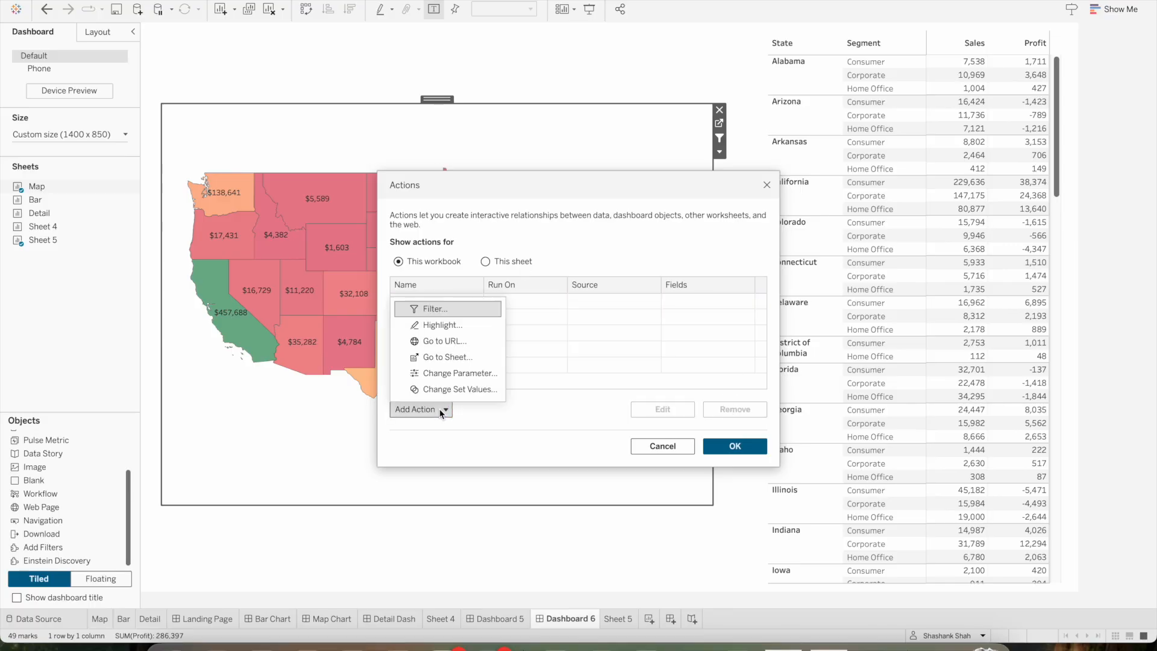
left_click(443, 325)
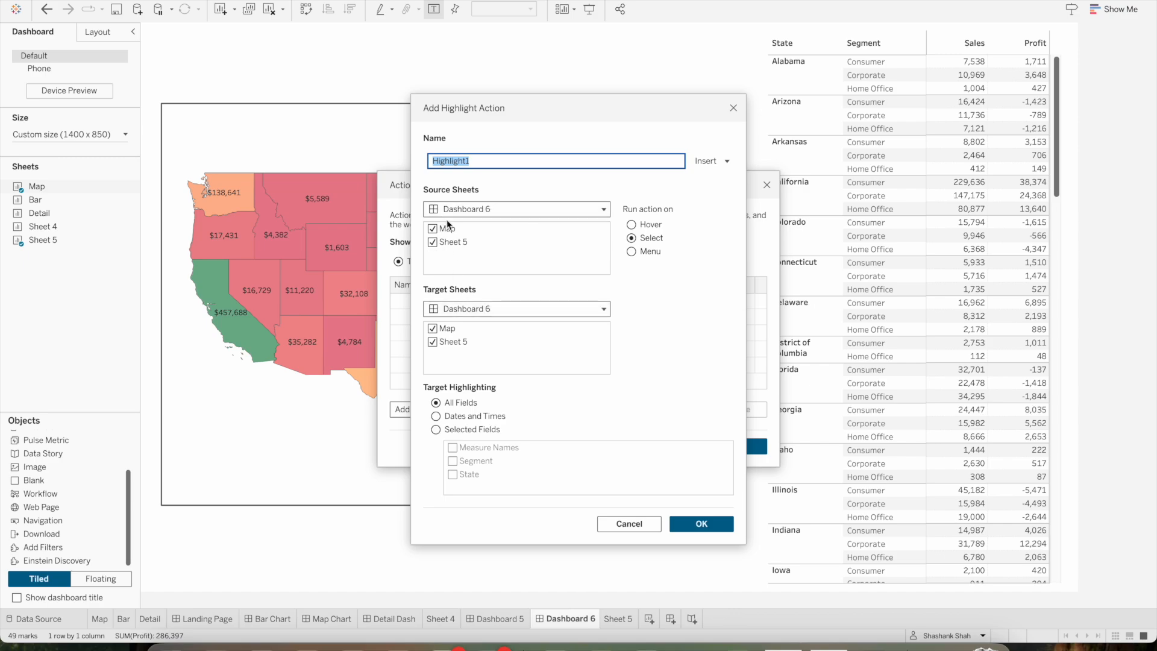
left_click(436, 242)
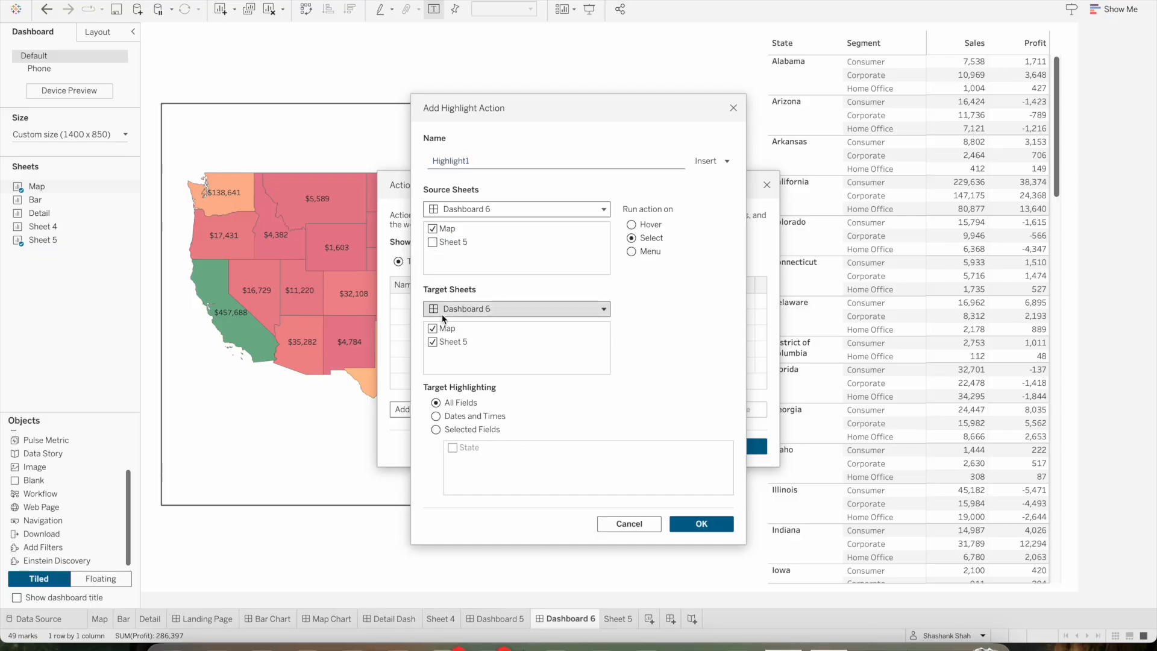
left_click(432, 328)
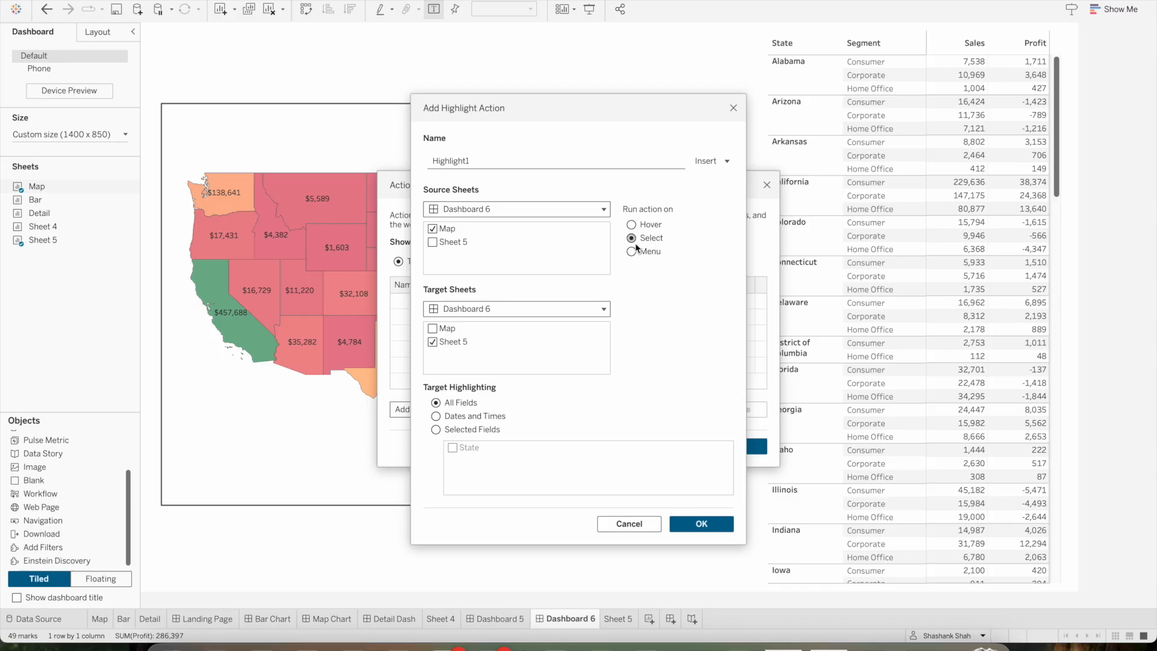
left_click(694, 525)
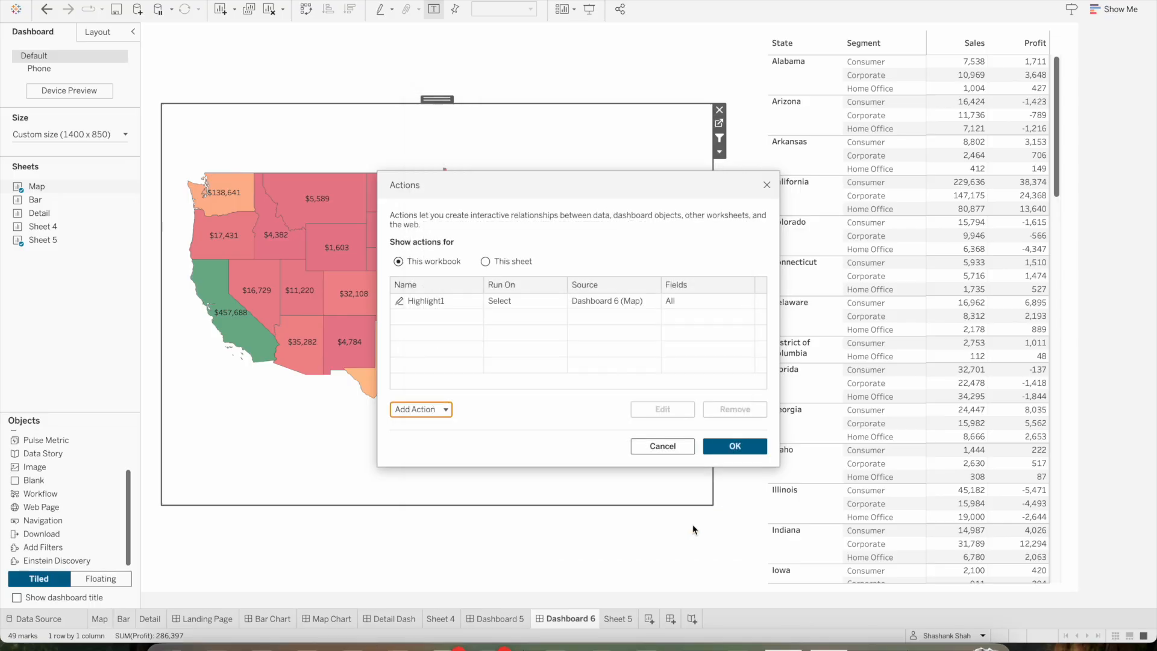
Save the highlight action and test it in presentation mode by selecting California on the map and clearing the selection
left_click(741, 454)
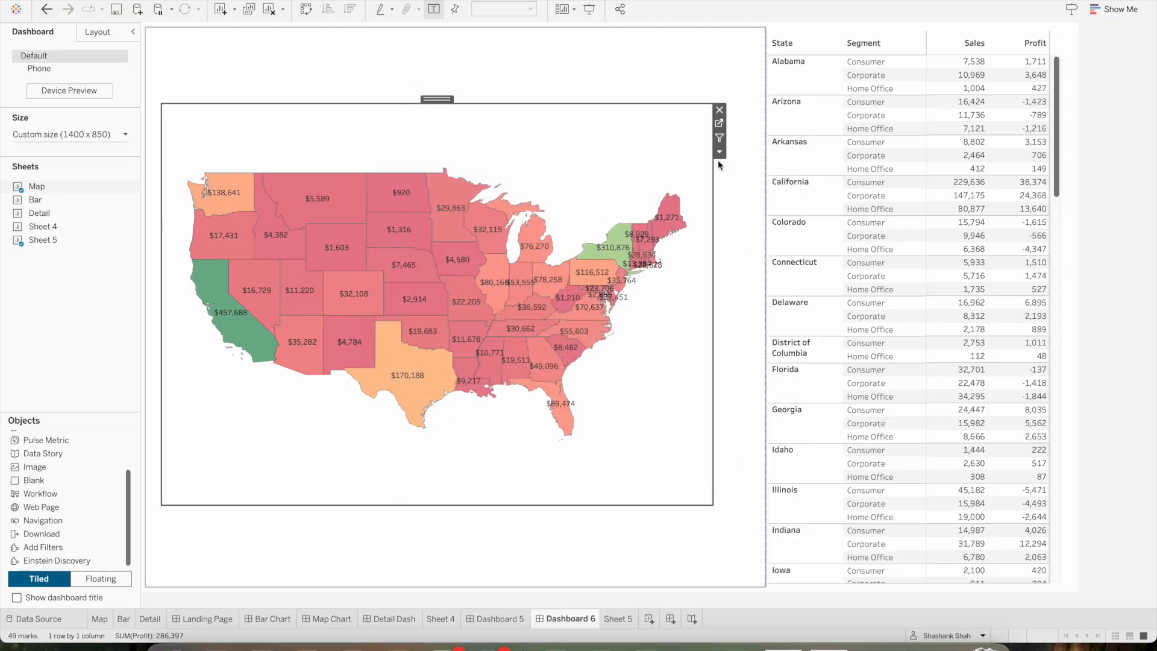
left_click(589, 11)
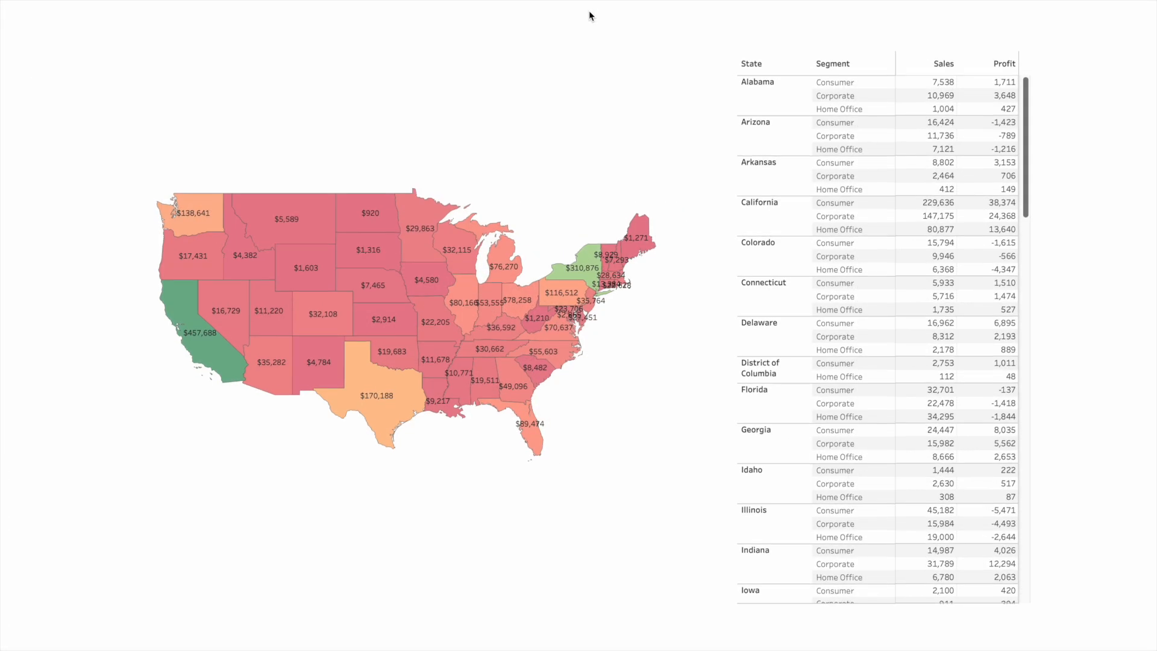
left_click(221, 371)
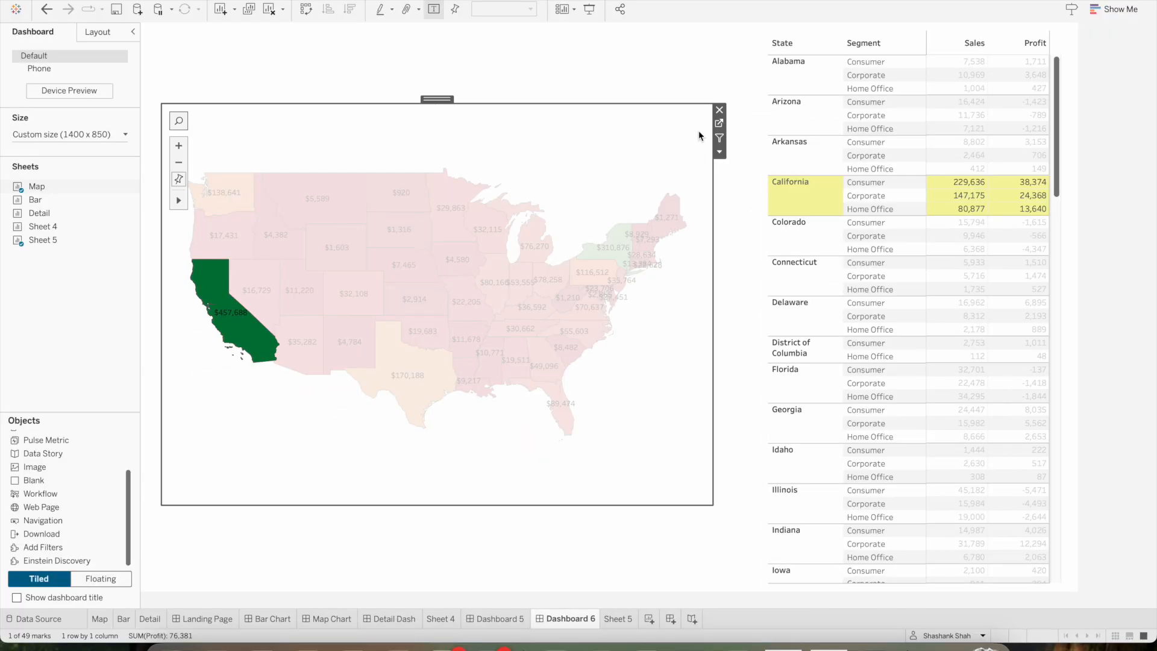
left_click(249, 335)
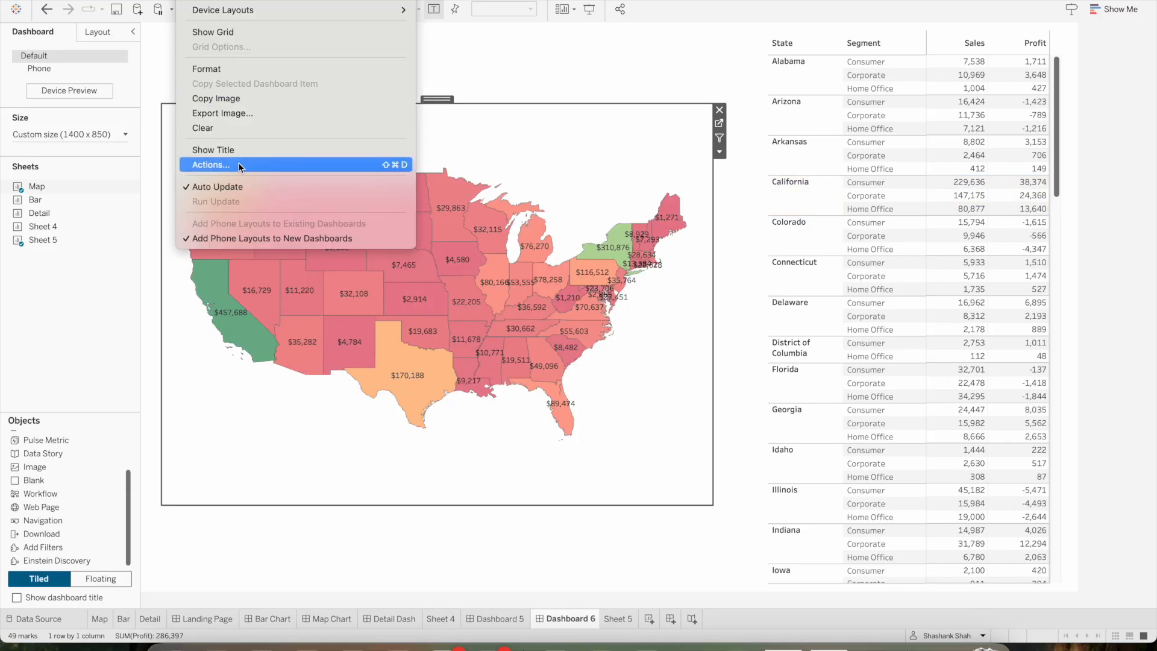
Remove the Highlight action from the workbook's action list
left_click(246, 162)
left_click(441, 296)
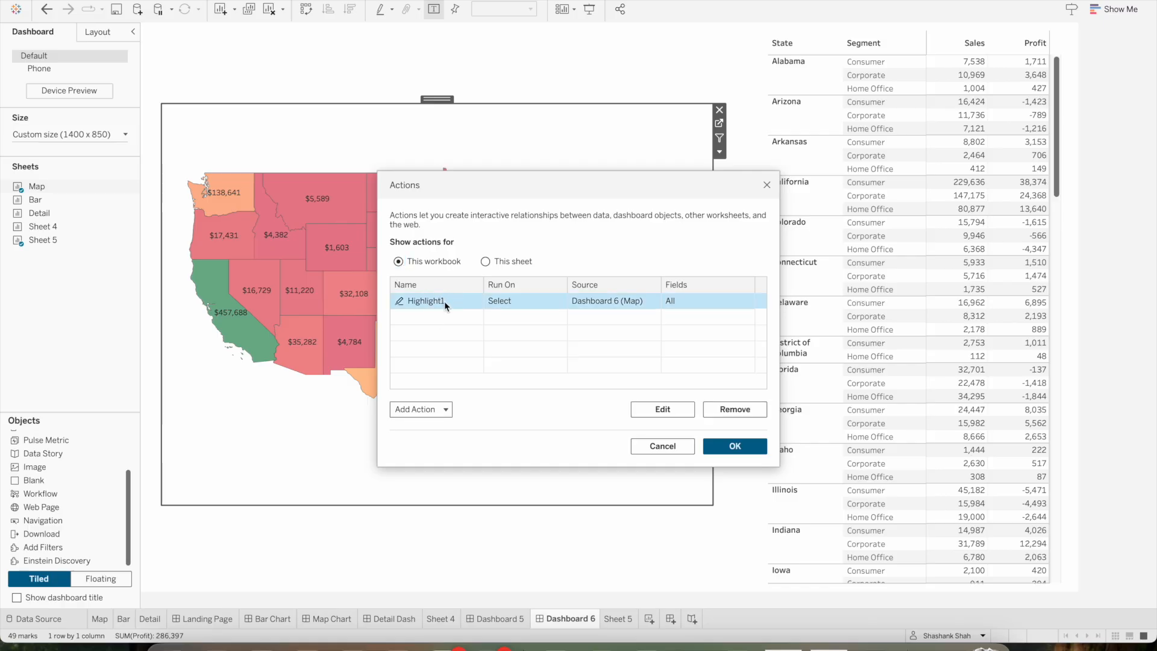
left_click(745, 414)
left_click(446, 410)
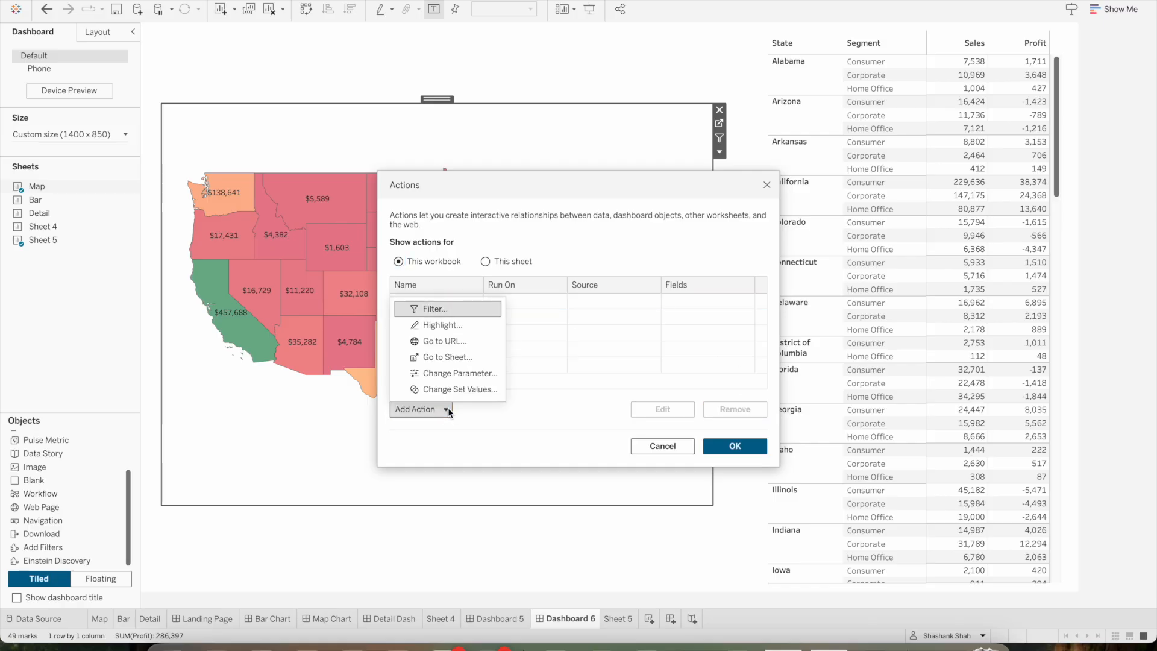
left_click(452, 341)
left_click(432, 285)
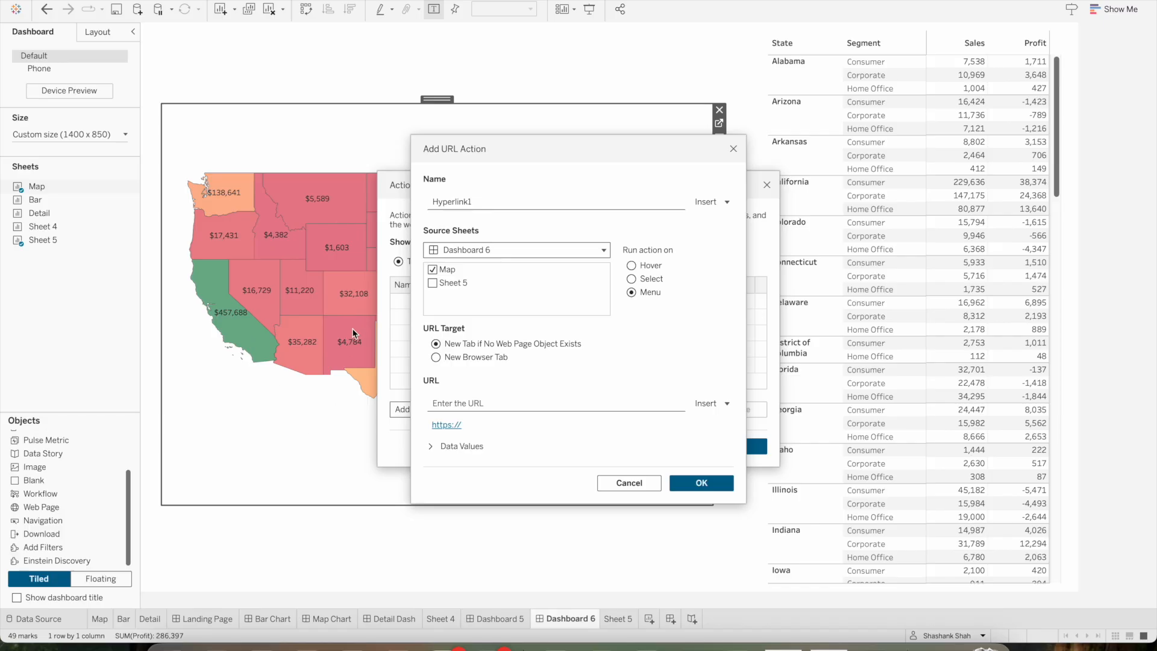
left_click(487, 402)
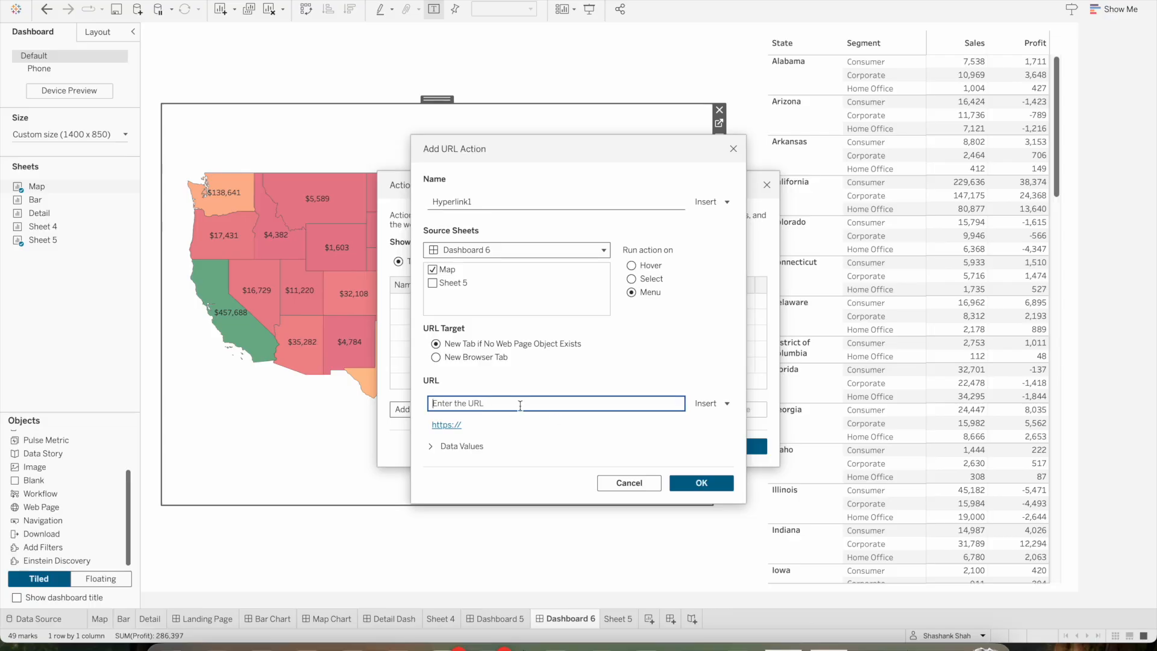
type("www.google.com")
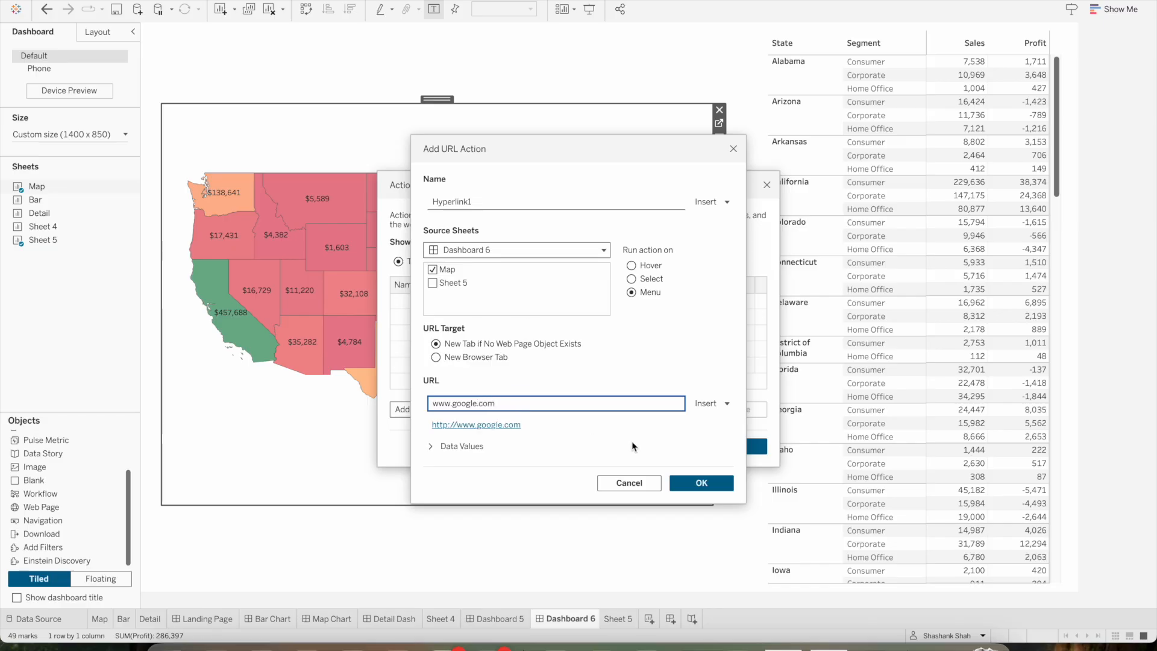
Set the URL action to run on Select and save it to the workbook's actions
triple_click(514, 403)
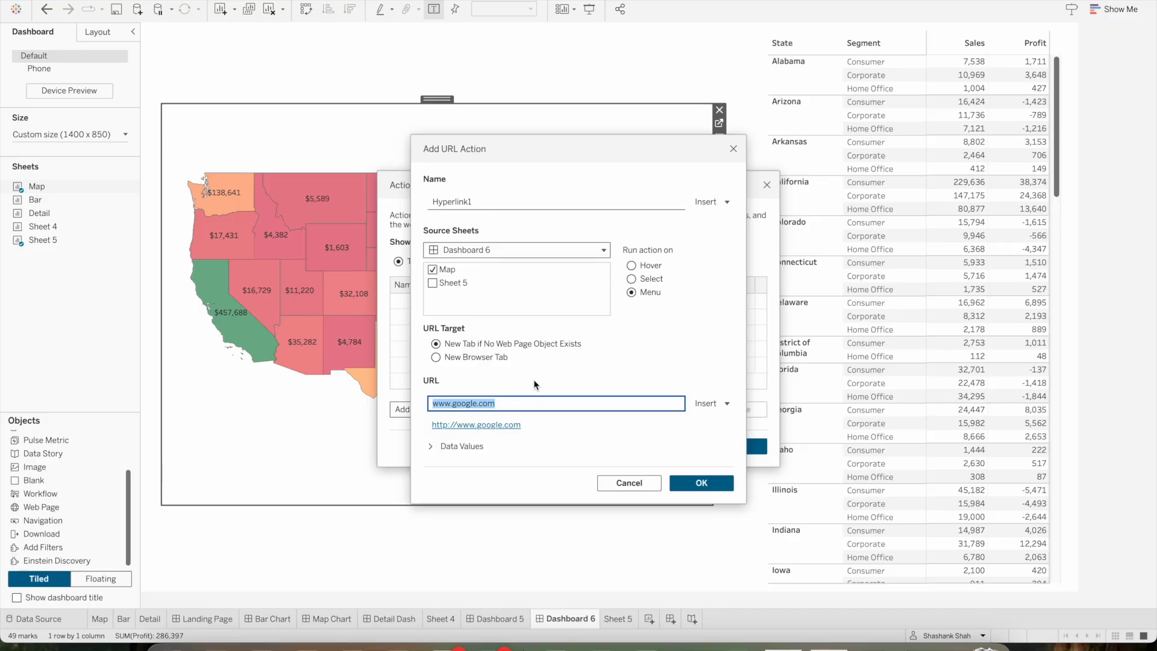
left_click(547, 405)
left_click_drag(502, 402, 427, 395)
left_click(699, 487)
left_click(633, 280)
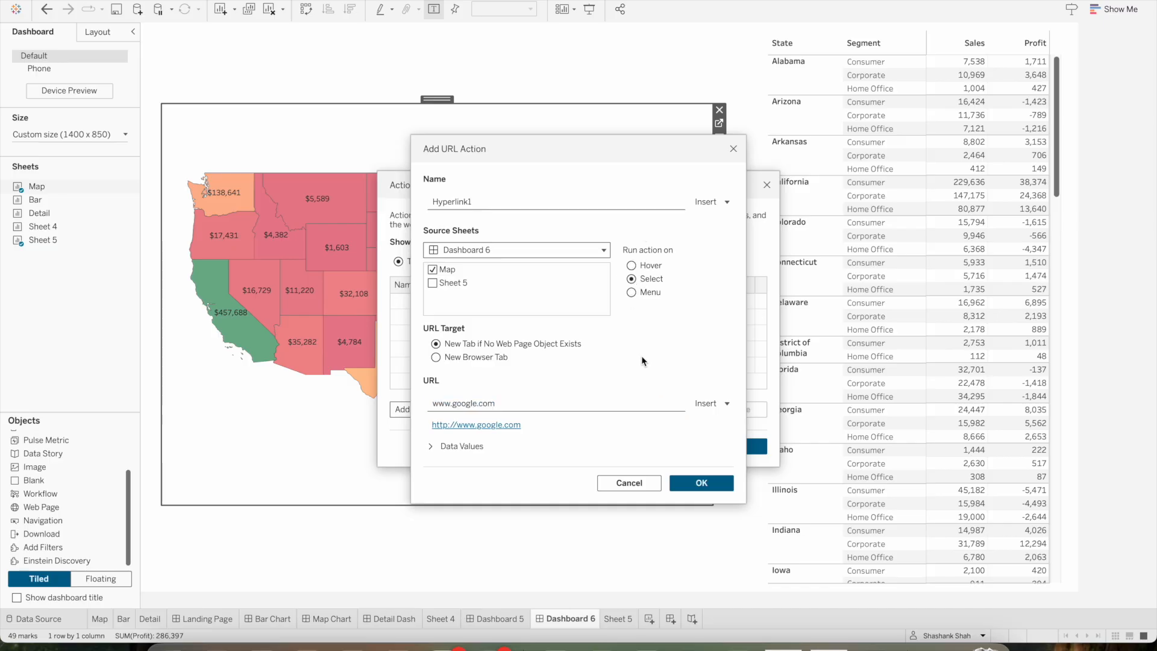
left_click(702, 482)
left_click(727, 449)
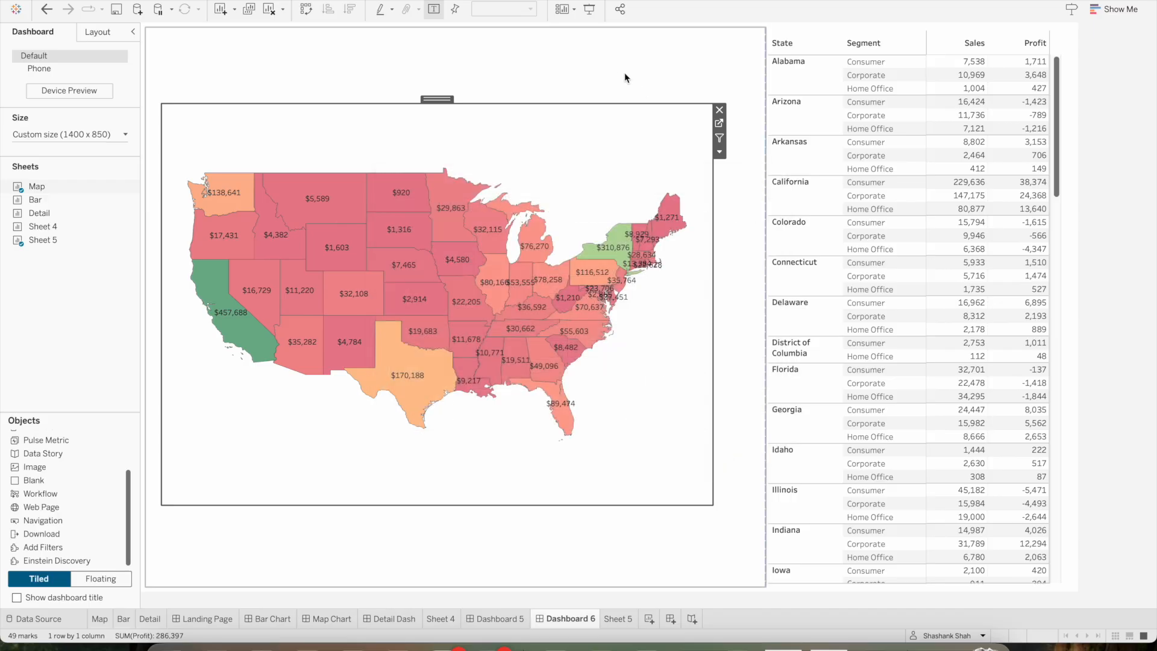
Test the URL action in presentation mode by selecting Wyoming on the map, close the opened web page and return to dashboard editing
left_click(589, 11)
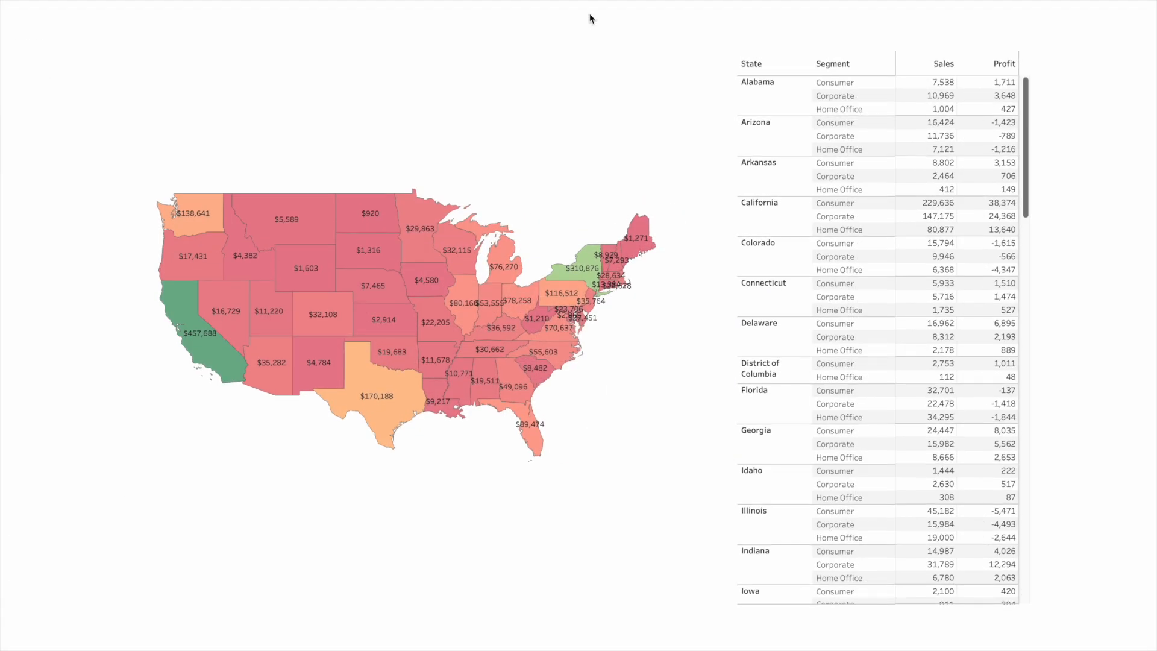
mouse_move(303, 371)
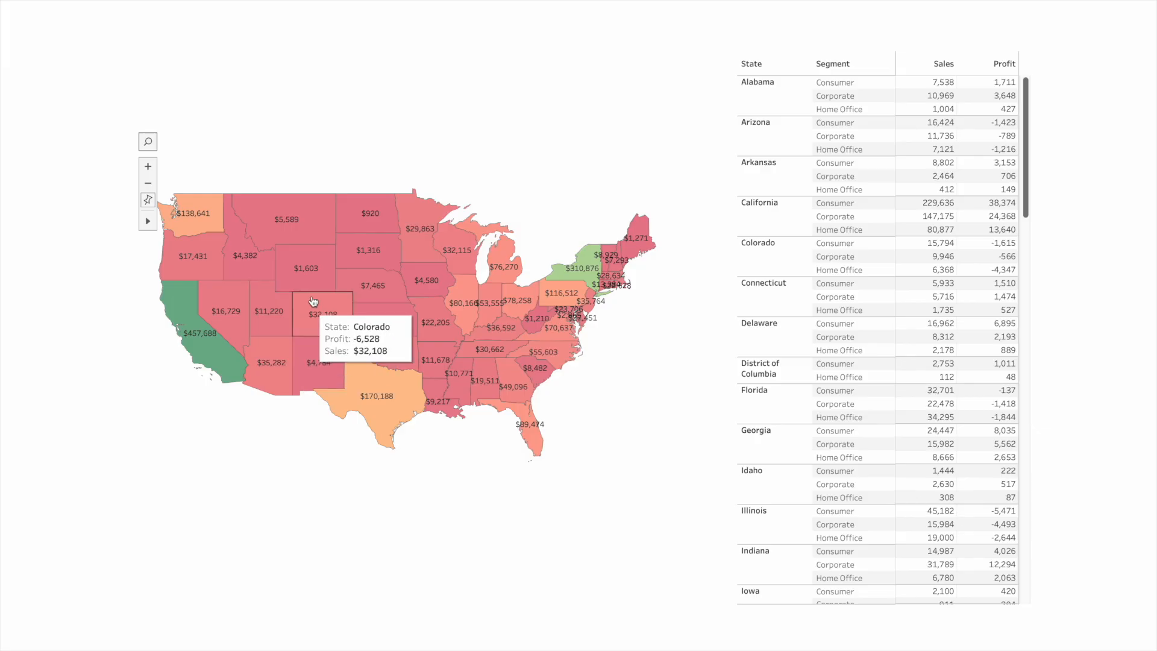
mouse_move(311, 285)
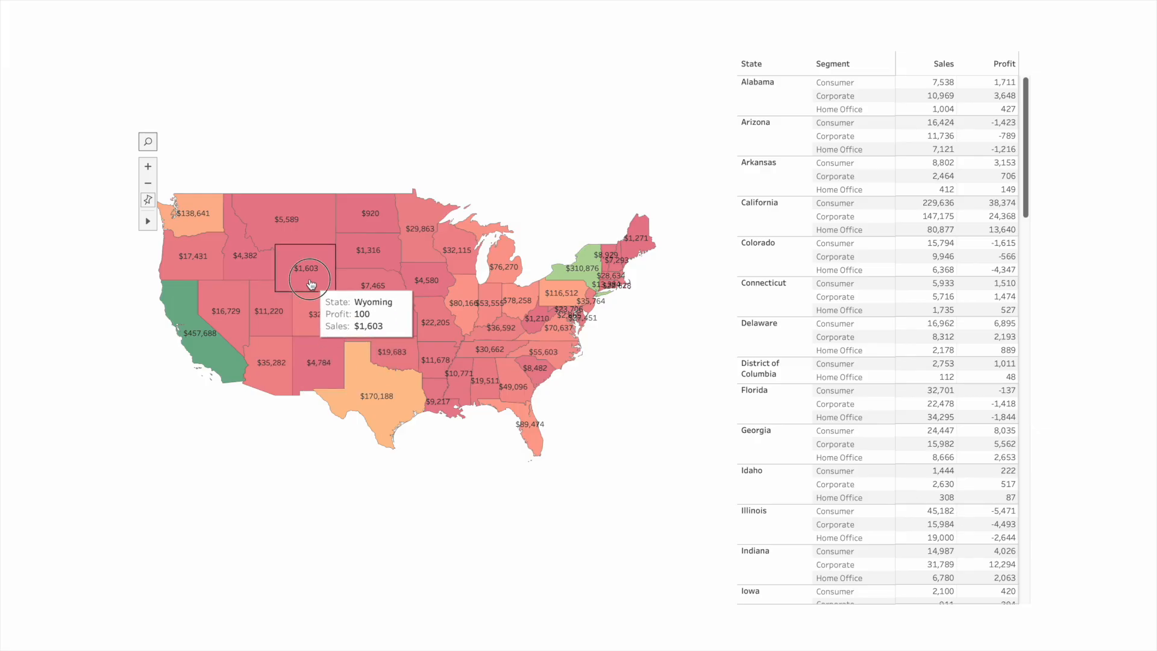
left_click(311, 285)
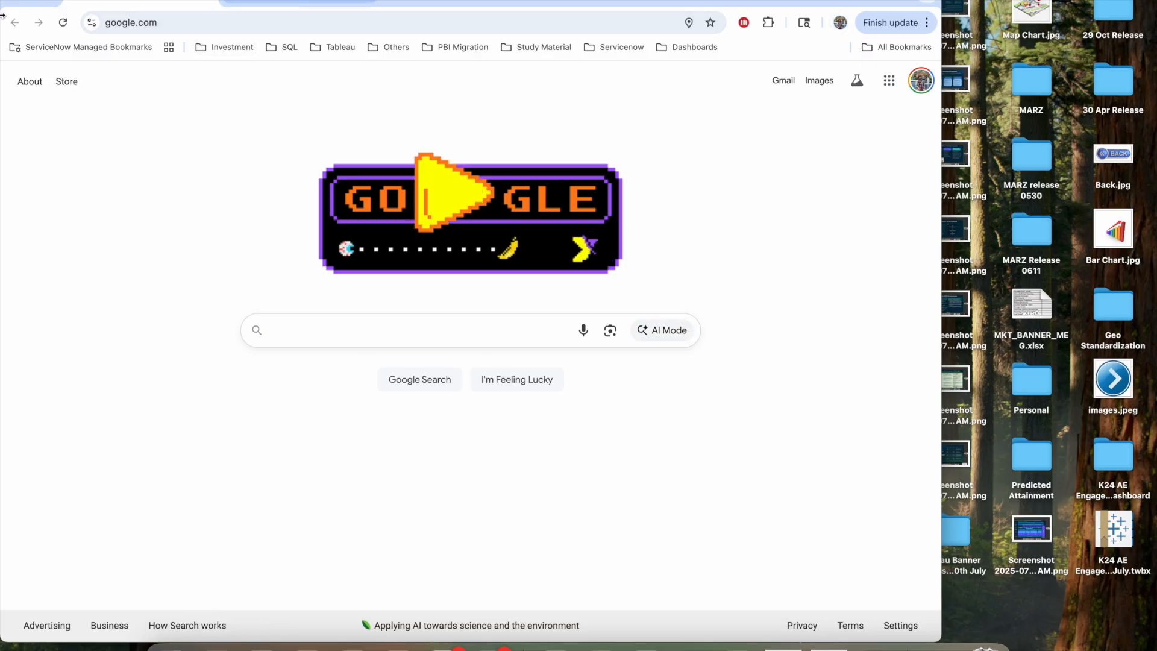
left_click(18, 0)
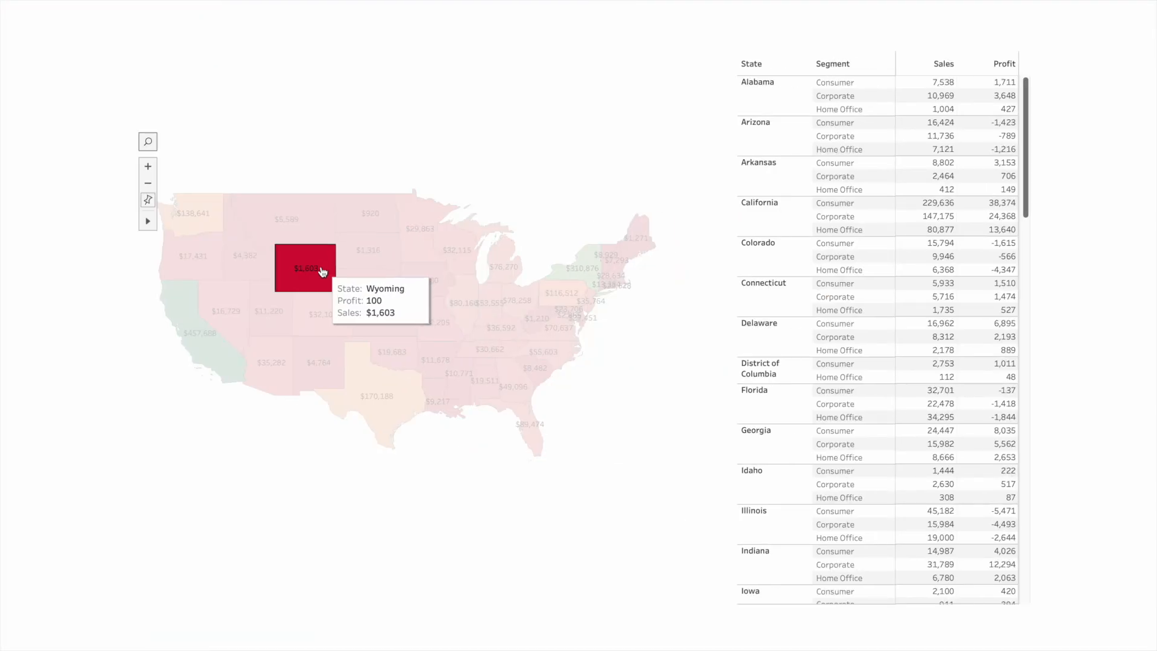
left_click(323, 272)
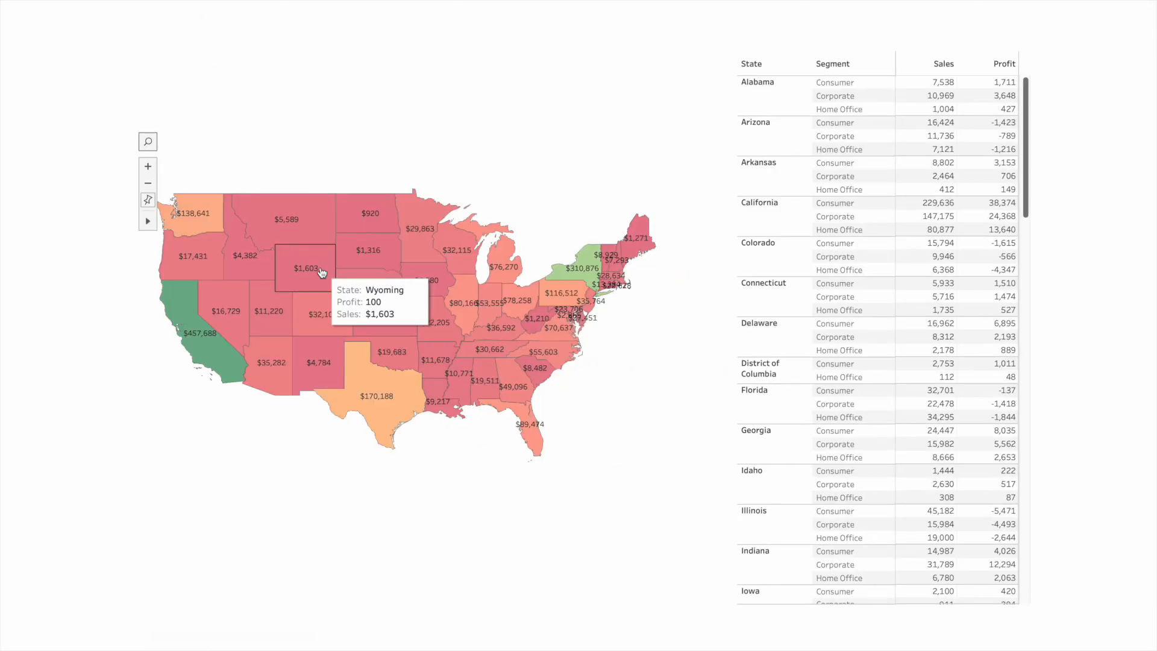
key("Escape")
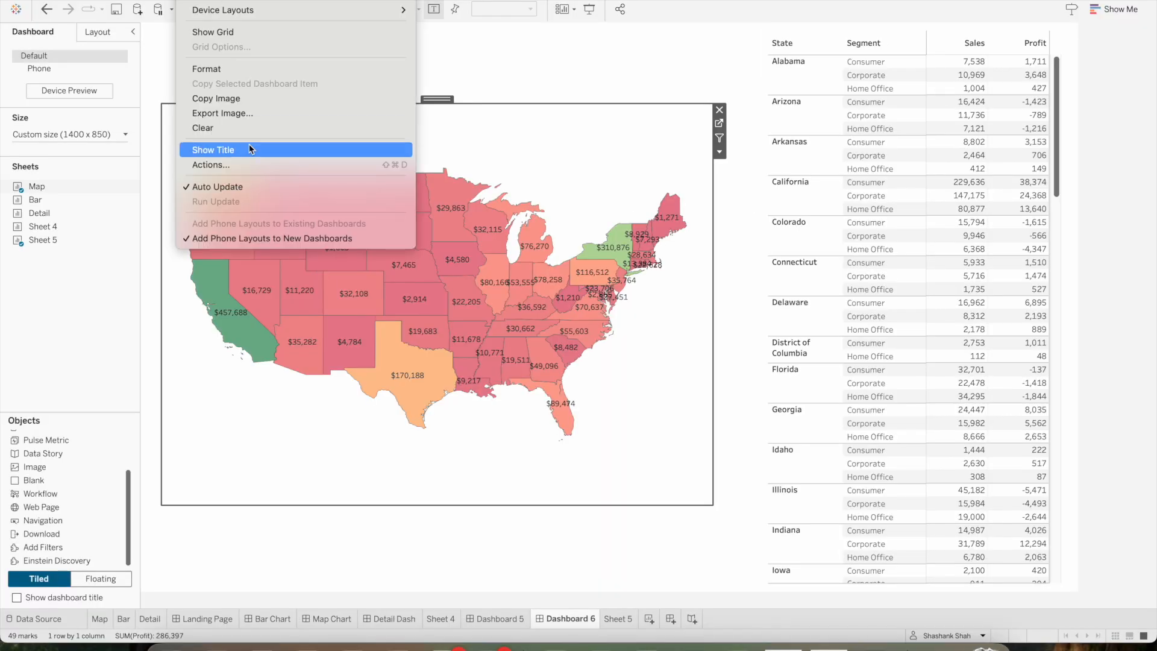
Remove the URL action from the workbook's action list
left_click(240, 165)
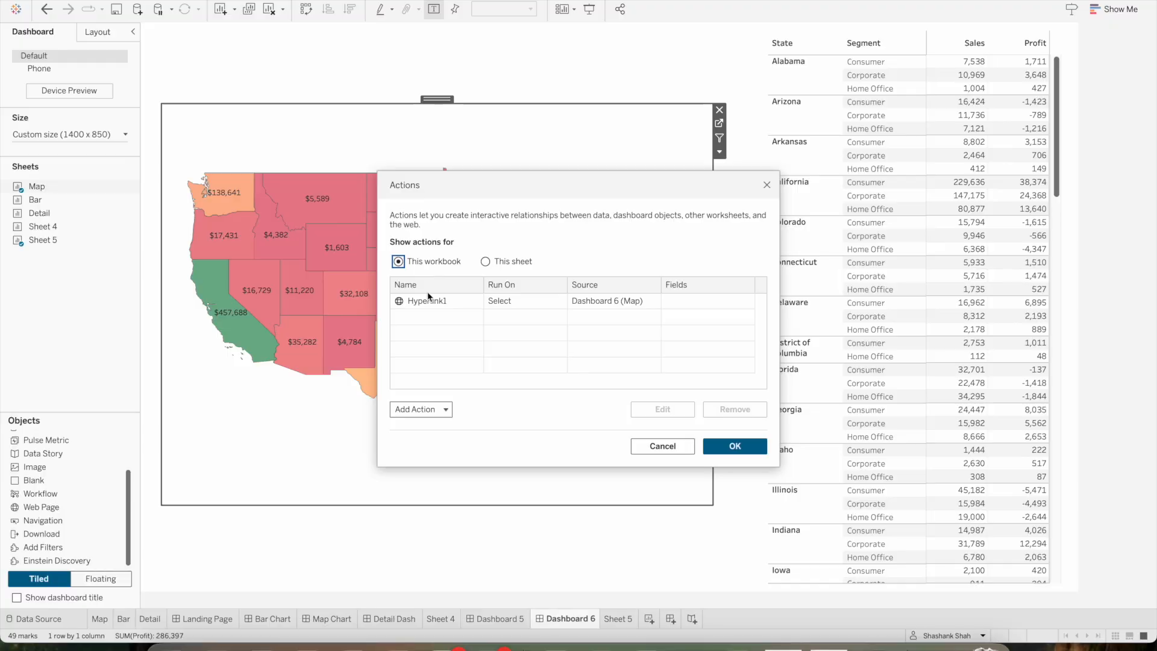
left_click(432, 302)
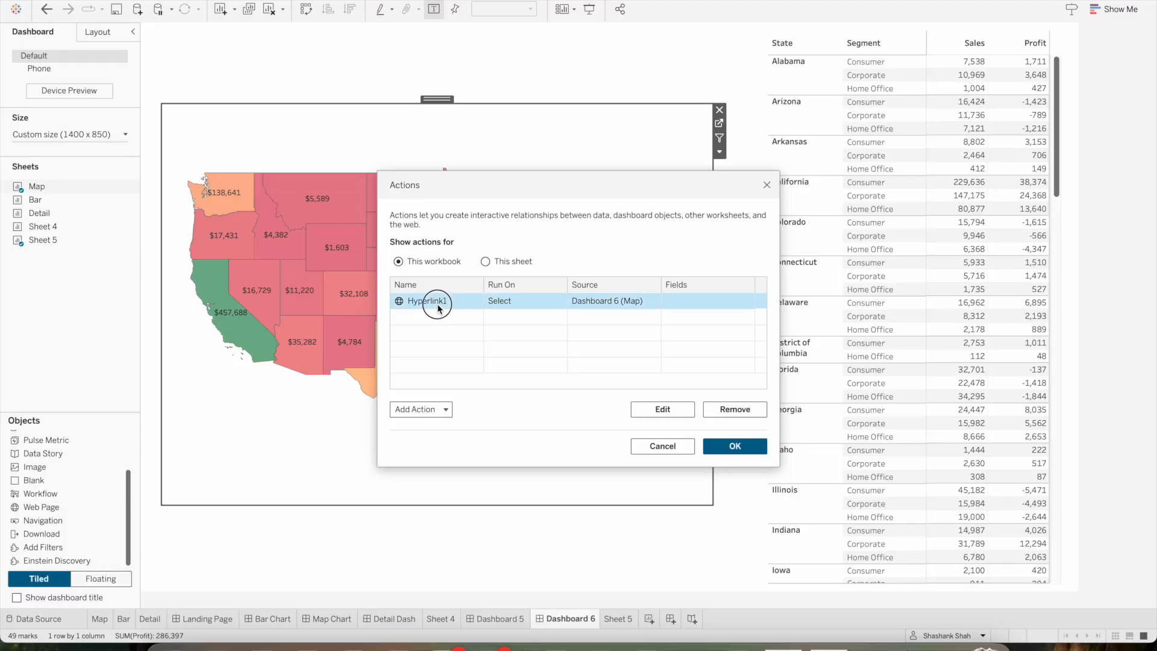
left_click(735, 410)
Add a Go to Sheet action run on Select, with only Map as the source sheet and the Bar Chart dashboard as the target
left_click(446, 409)
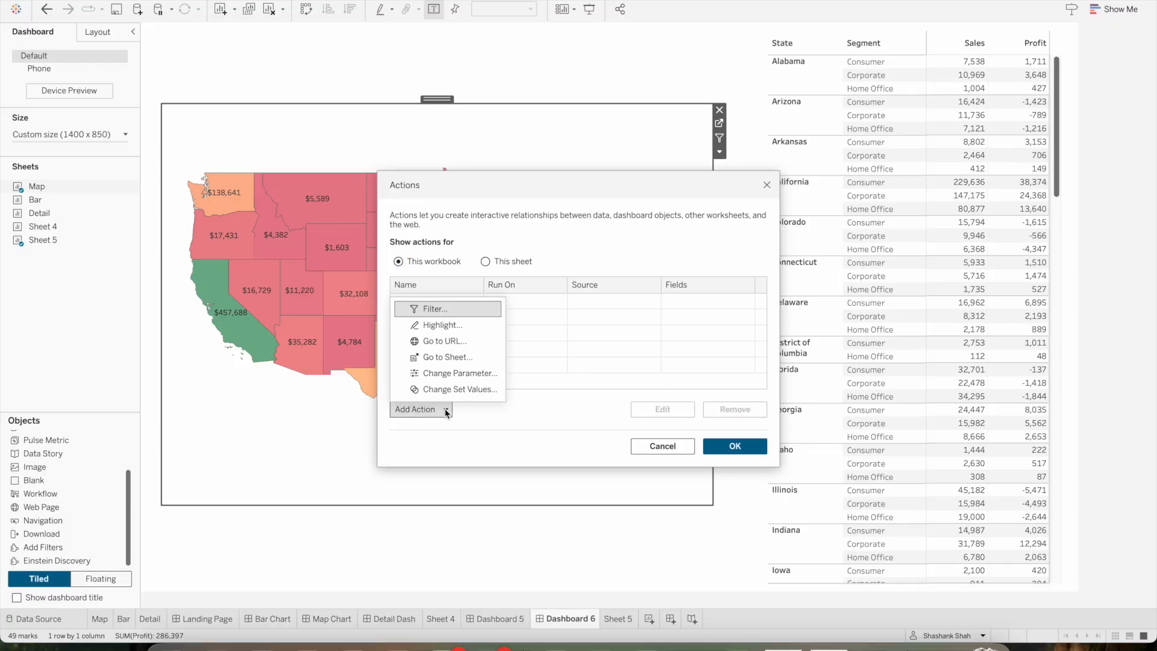
left_click(443, 358)
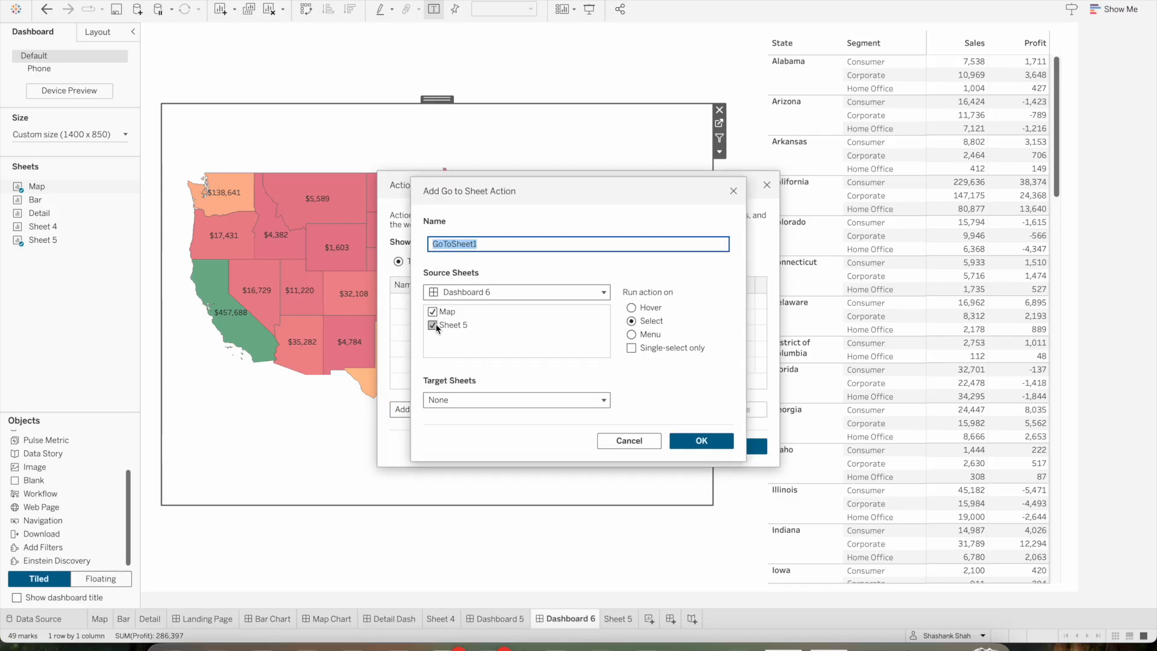
left_click(433, 326)
left_click(486, 401)
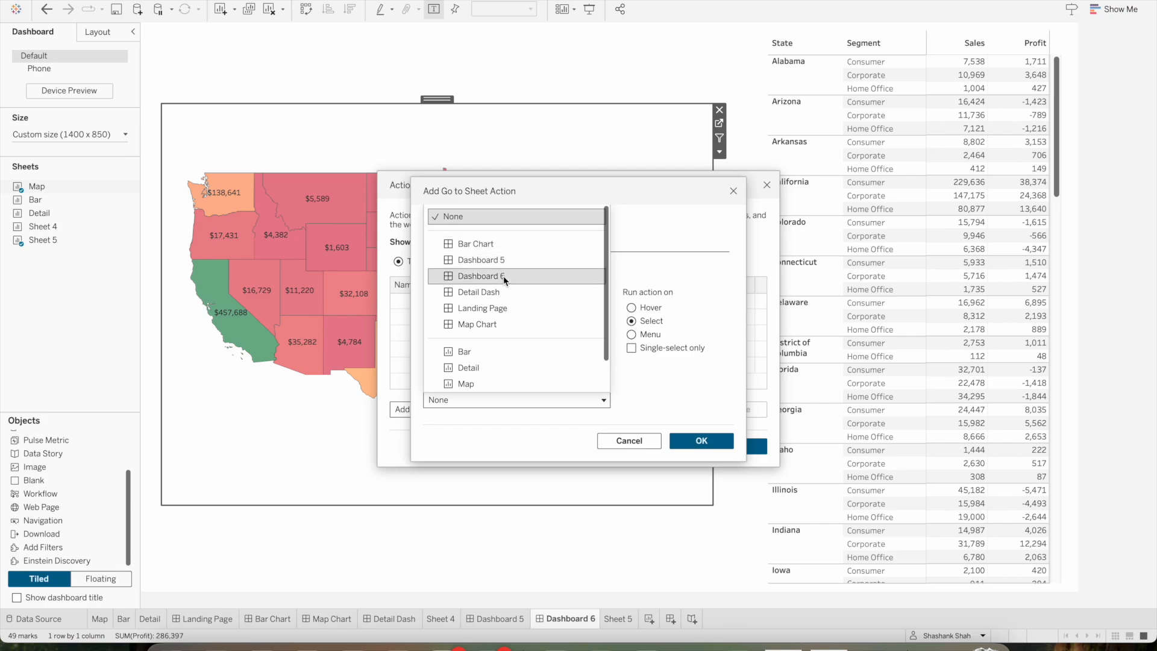
left_click(478, 245)
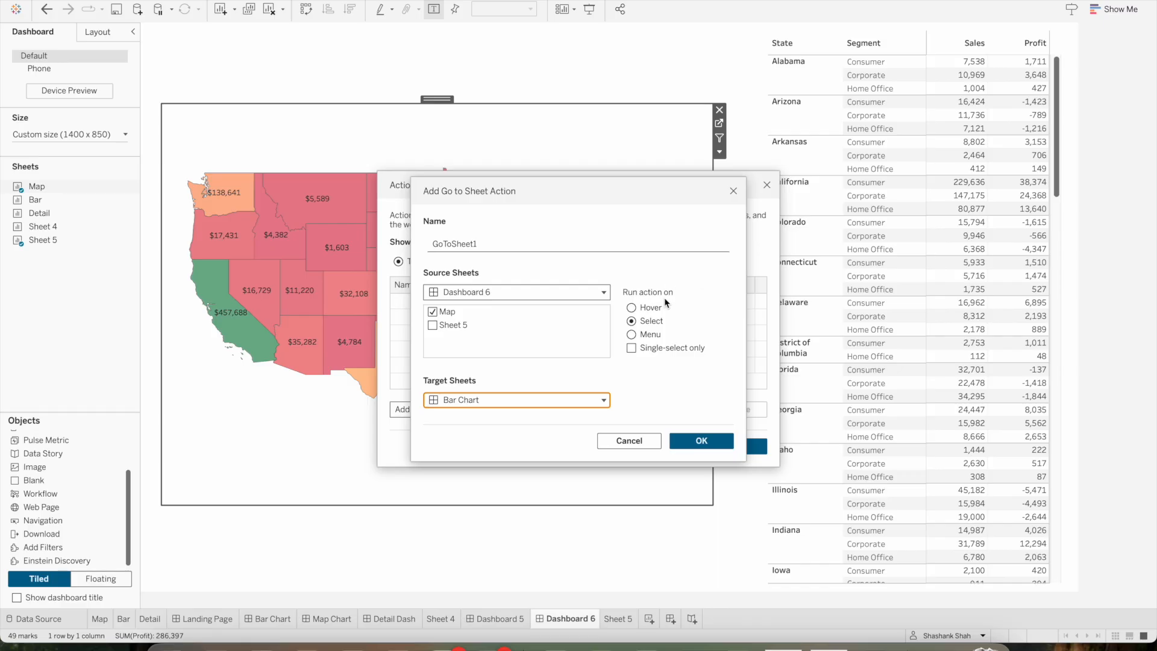
left_click(699, 442)
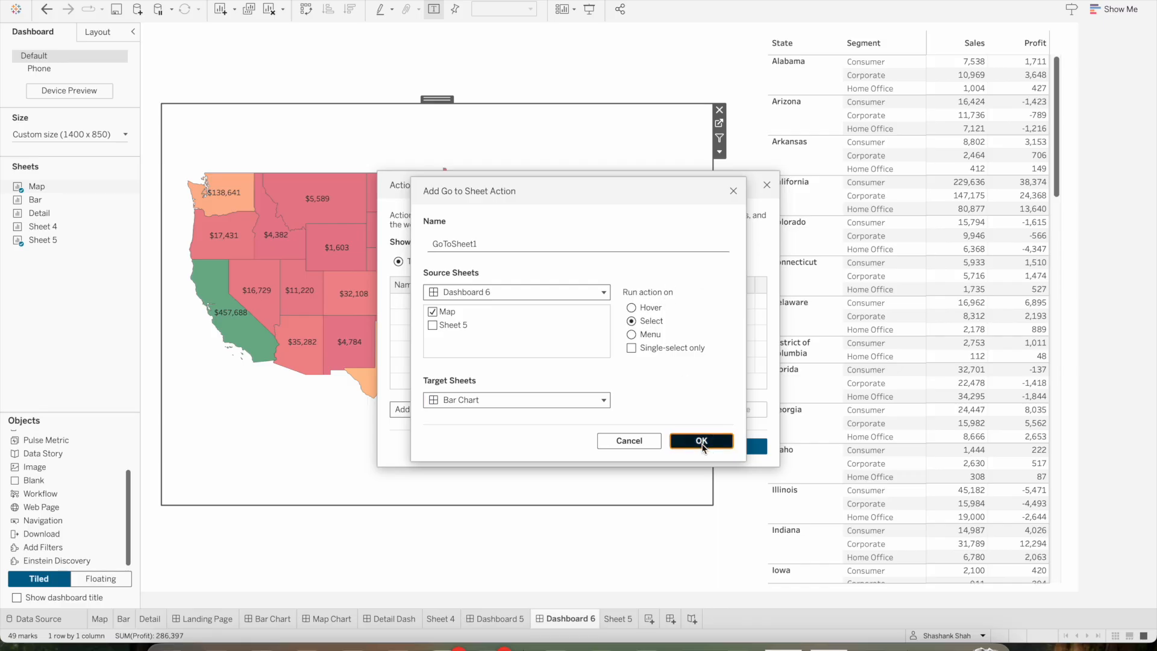
left_click(724, 447)
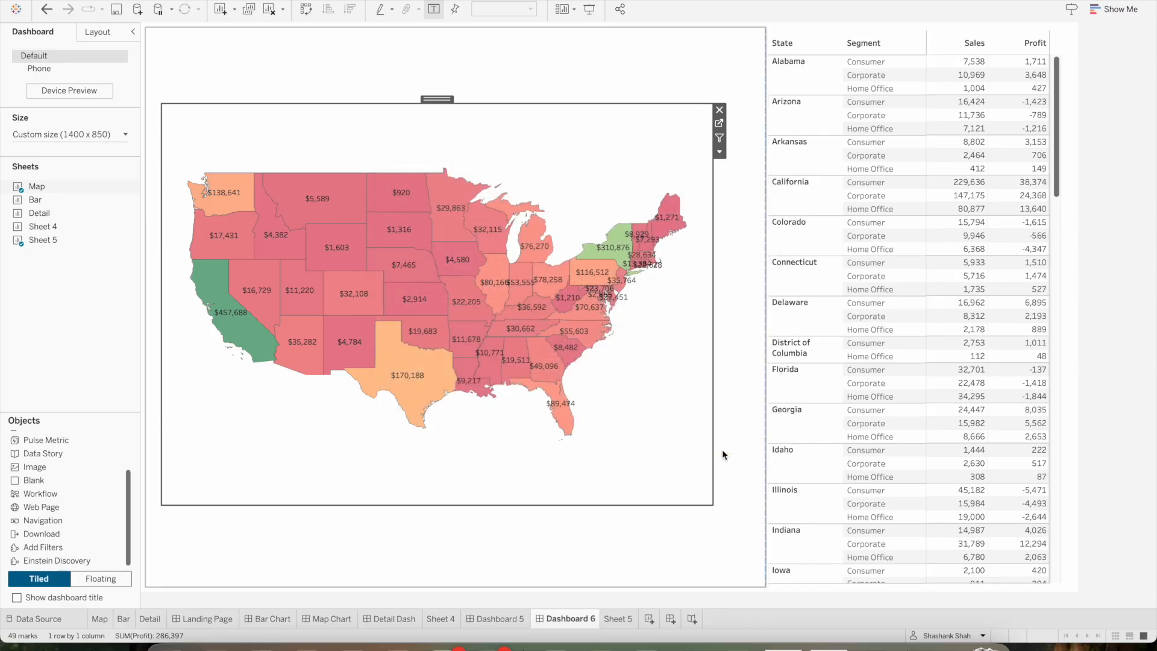
Test the Go to Sheet action in presentation mode by selecting a state on the map, and exit presentation mode
left_click(590, 11)
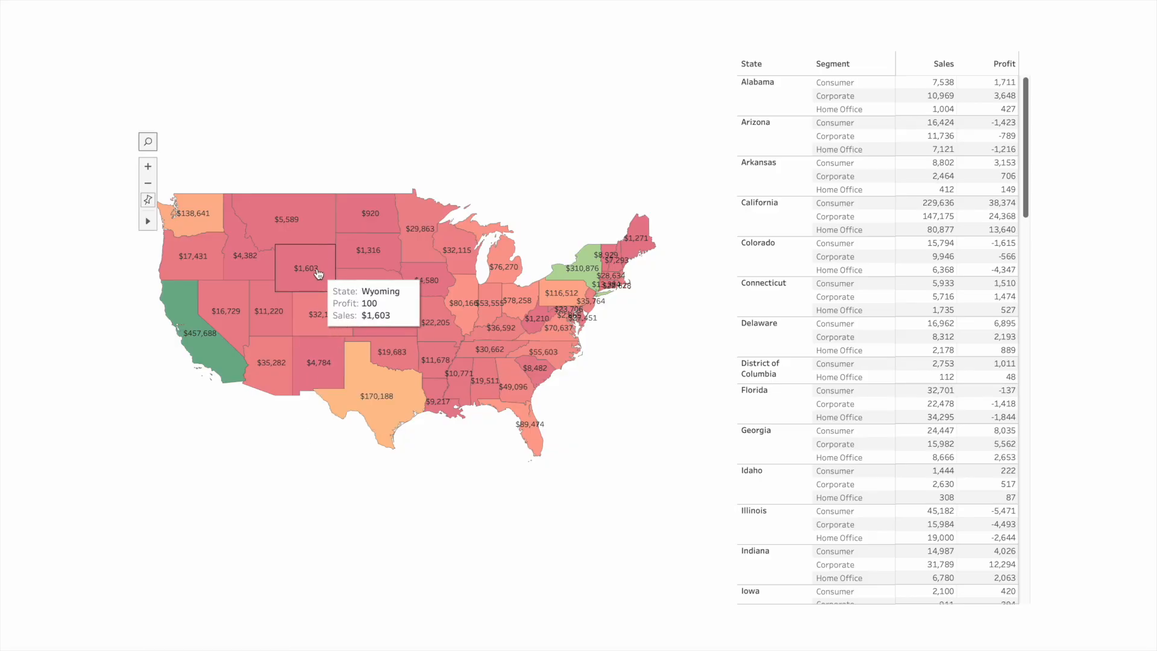
left_click(364, 252)
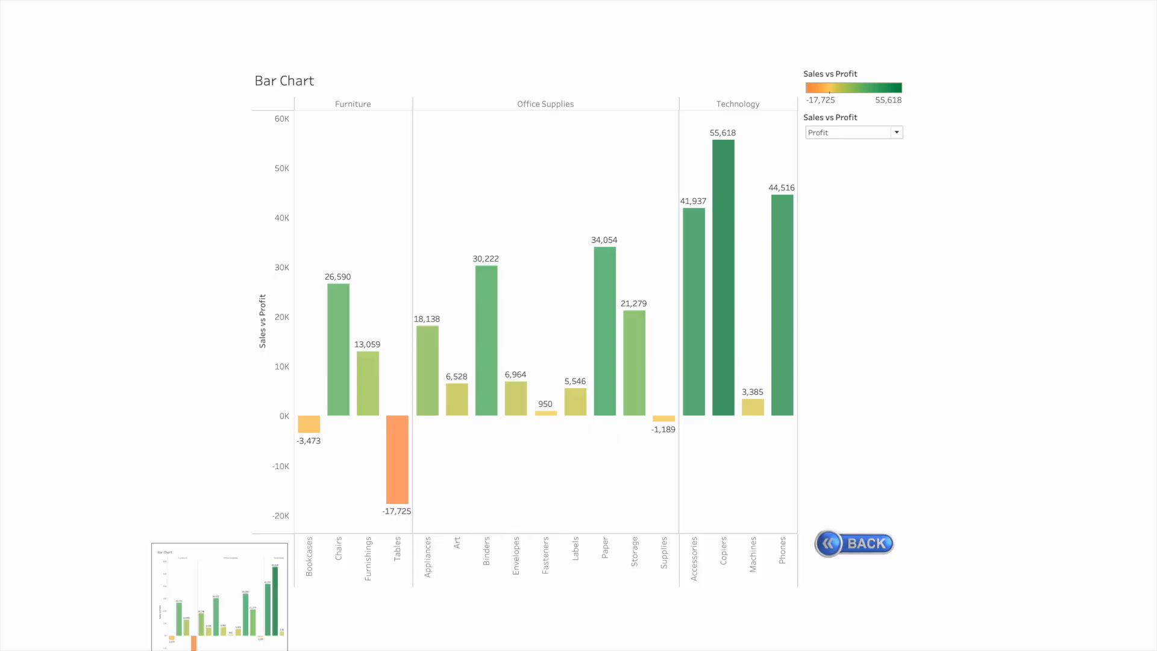
key("Escape")
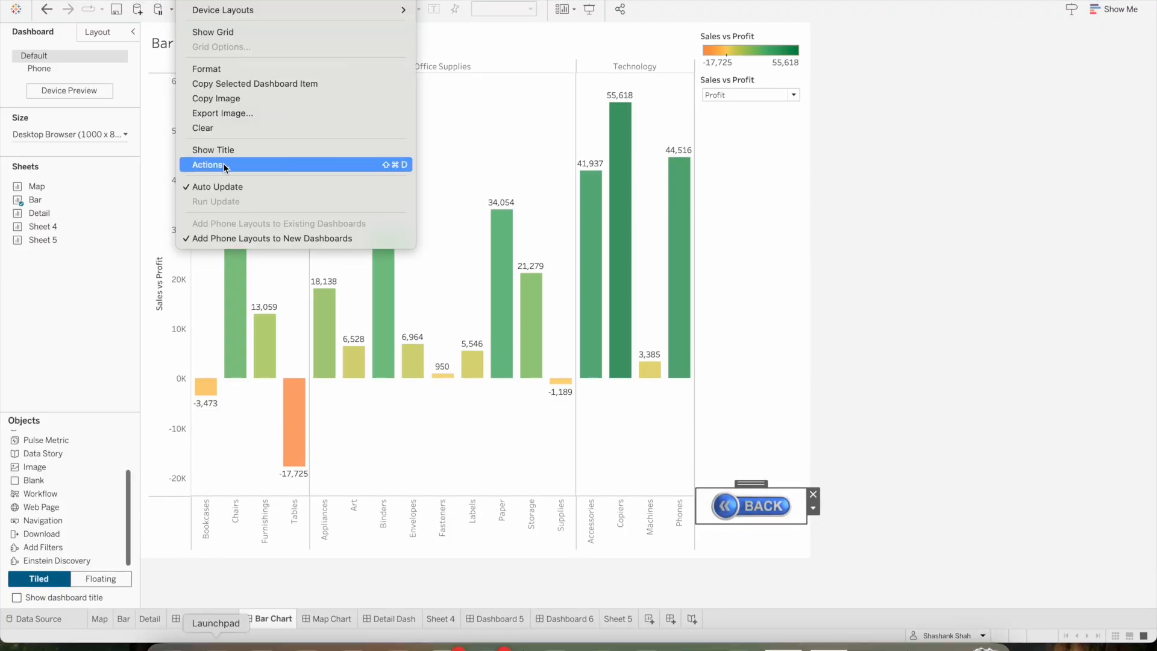
Review the workbook's dashboard actions and the available action types, and close the list without adding an action
left_click(224, 168)
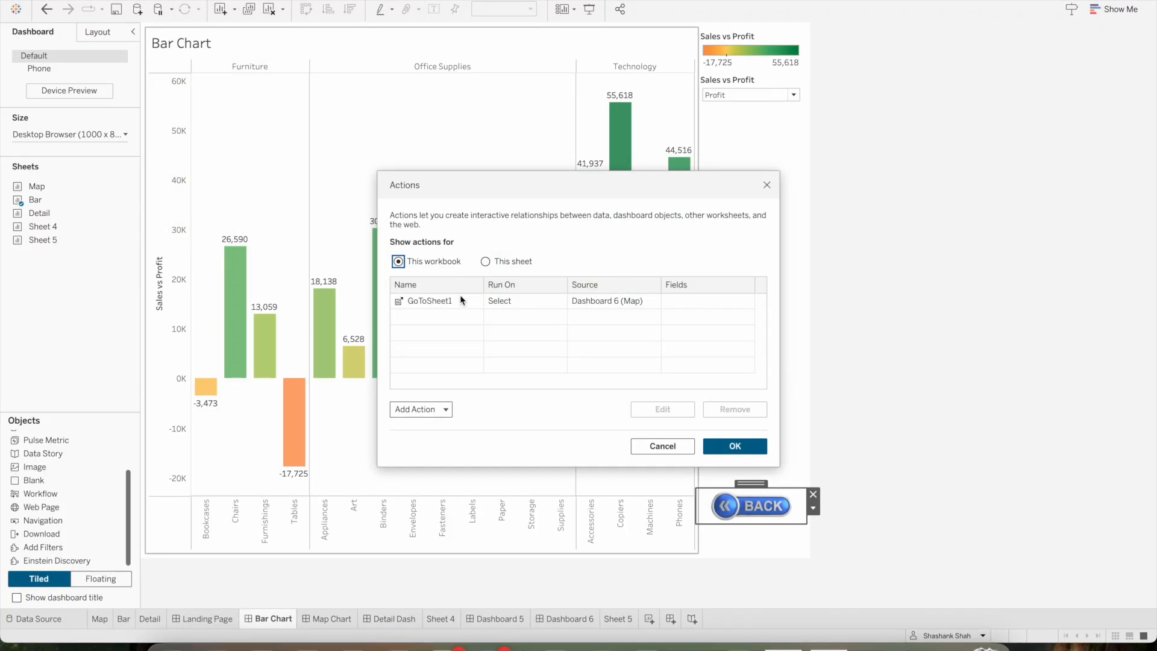
left_click(443, 414)
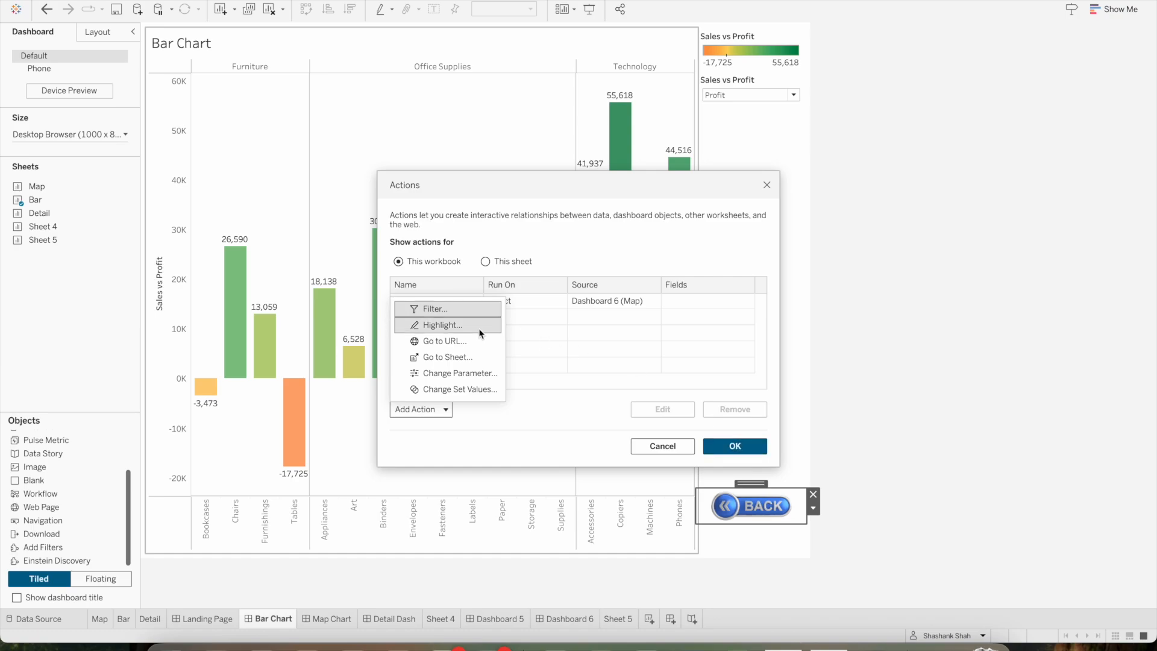
left_click(731, 446)
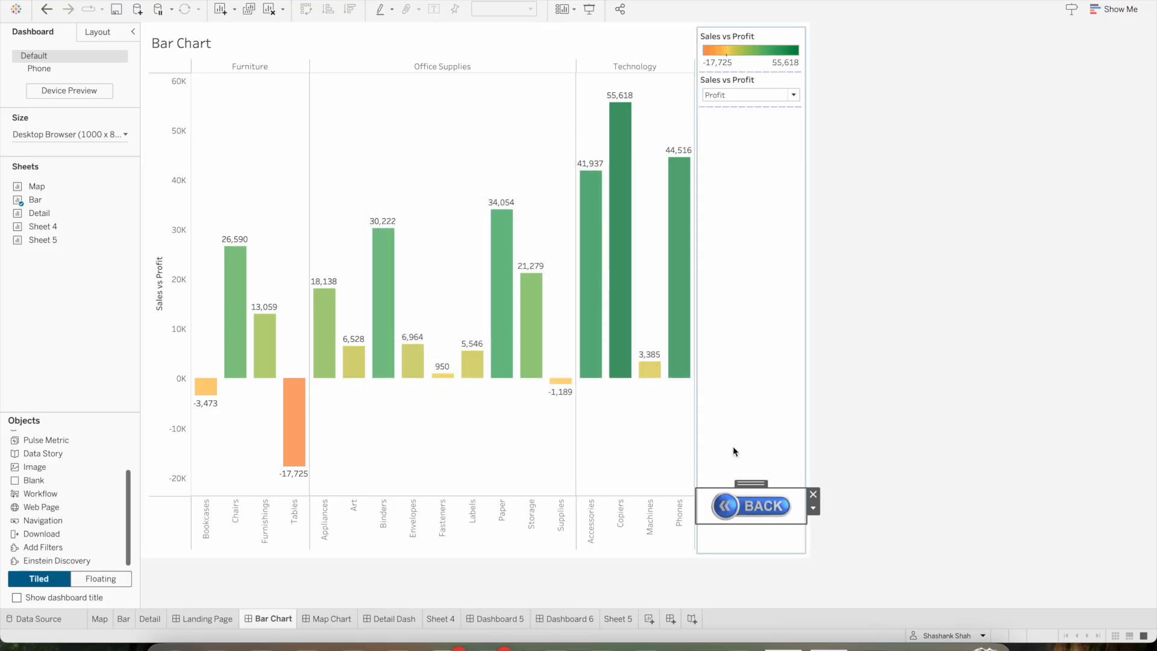
left_click(894, 285)
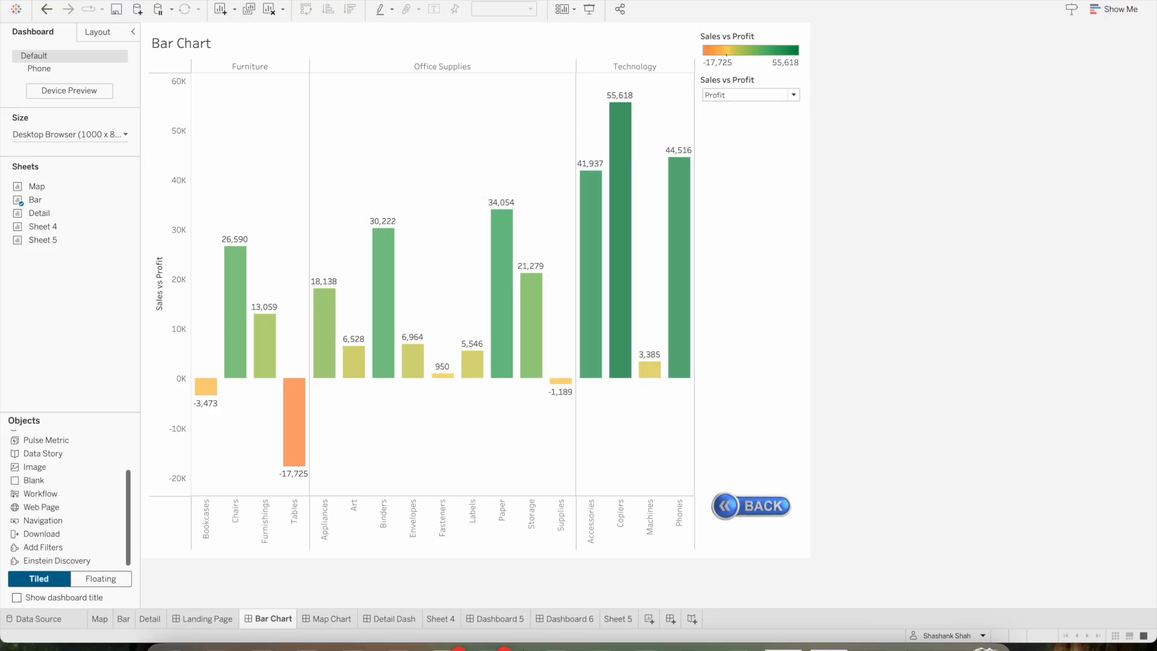